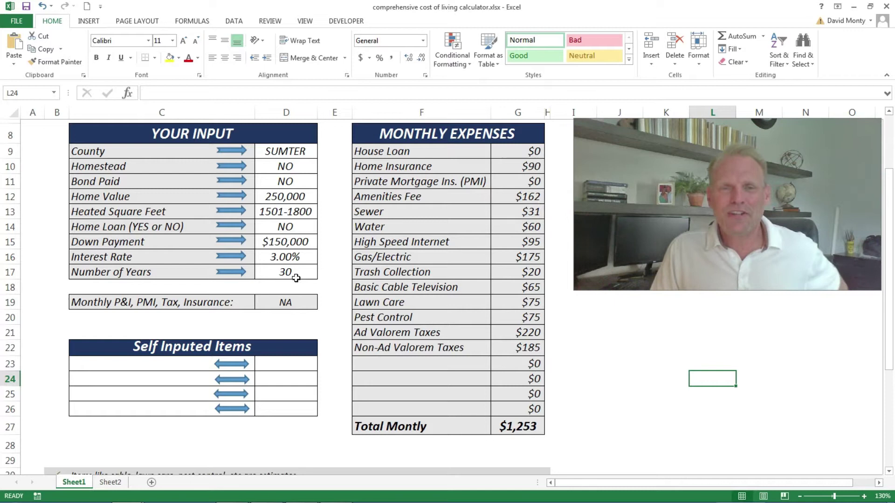
Step: Select the input values and the monthly expenses table to review the calculator
drag(282, 154, 286, 271)
click(398, 169)
drag(396, 150, 506, 376)
click(425, 332)
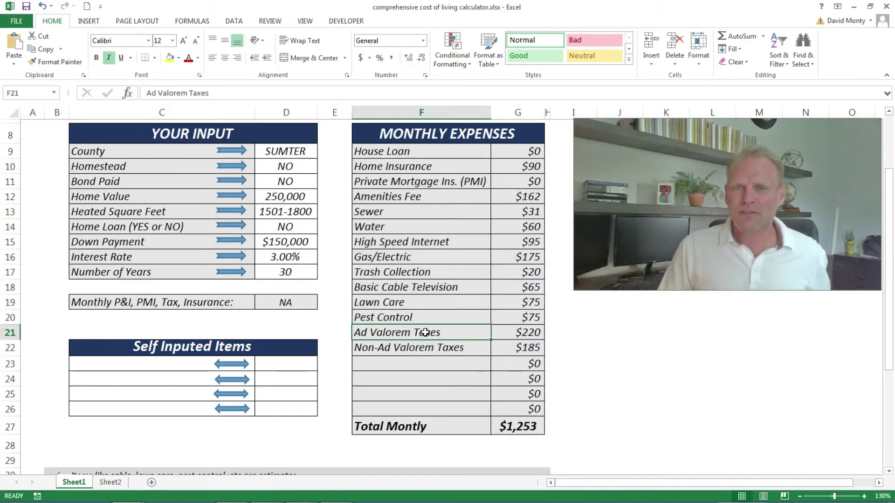
click(526, 246)
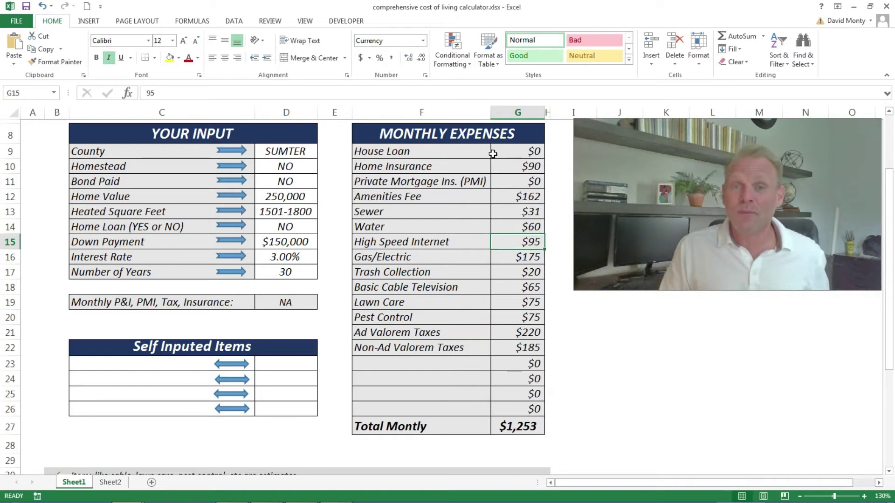
drag(495, 154, 527, 182)
Step: Select the County input cell and the arrow shape beside it
click(276, 152)
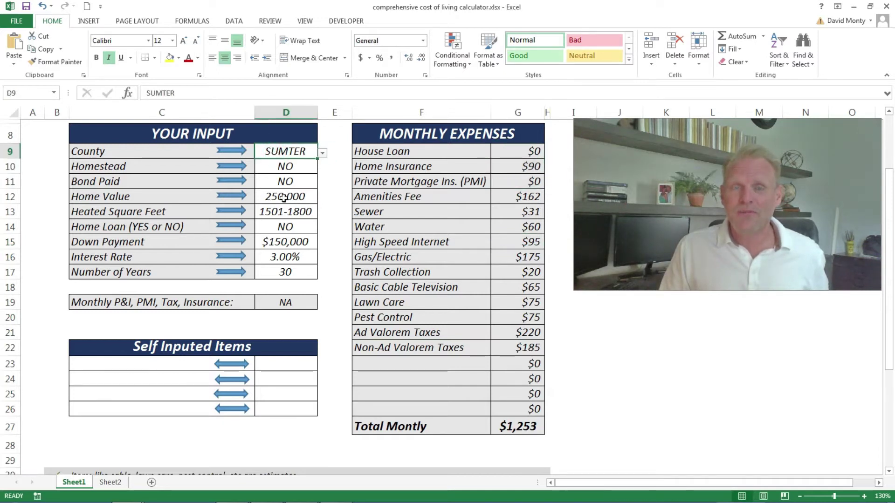
click(284, 150)
drag(287, 220, 293, 277)
click(332, 266)
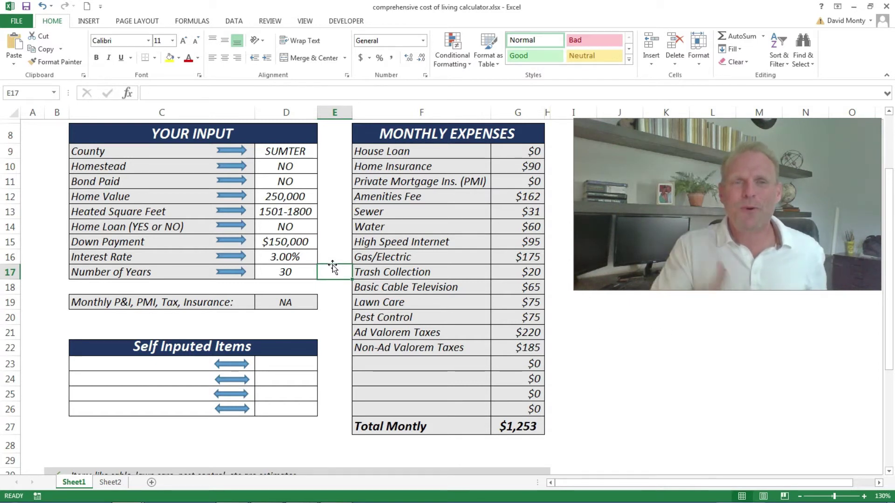
click(319, 232)
click(243, 148)
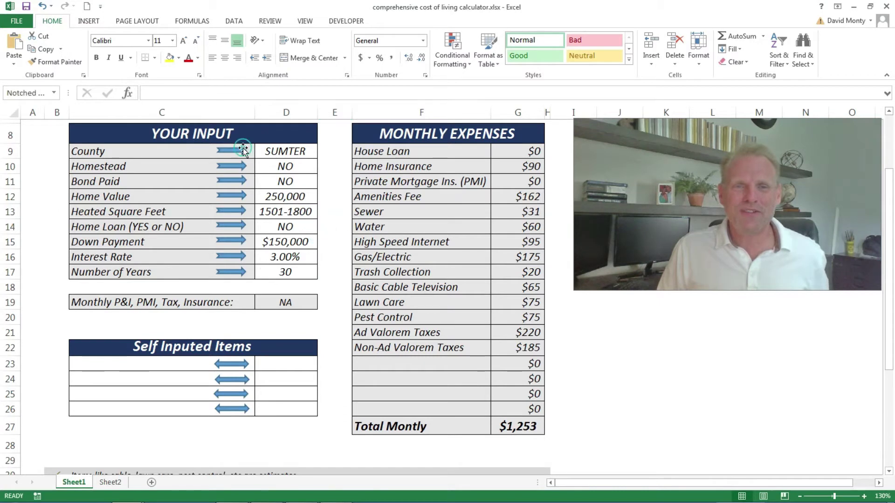
click(301, 151)
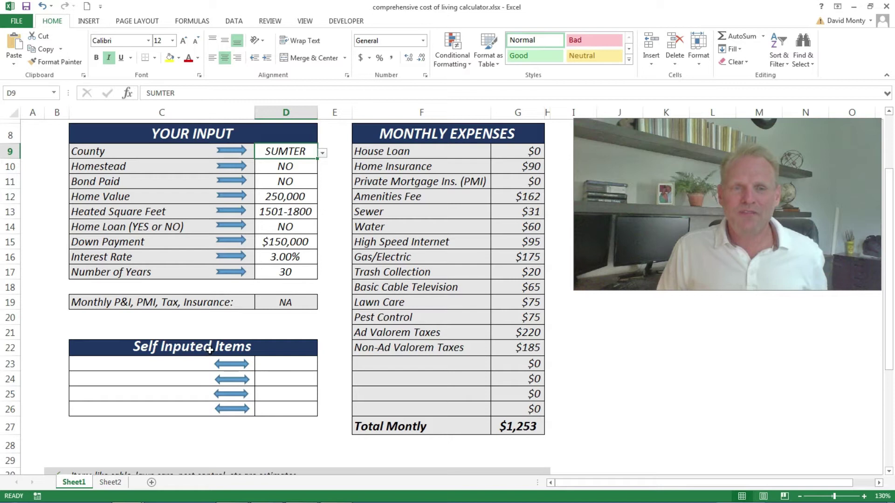
Step: Enter Food in C23, try 600 as its amount, then clear D23 to leave it blank
click(123, 364)
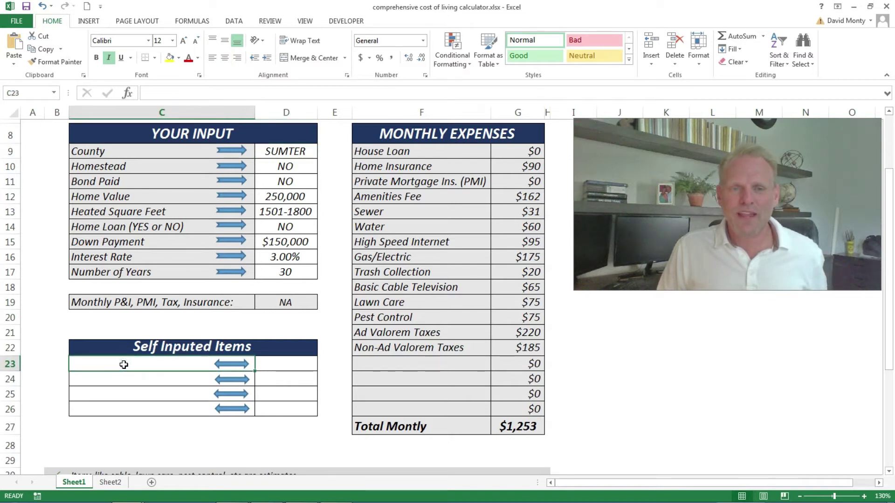
text(F)
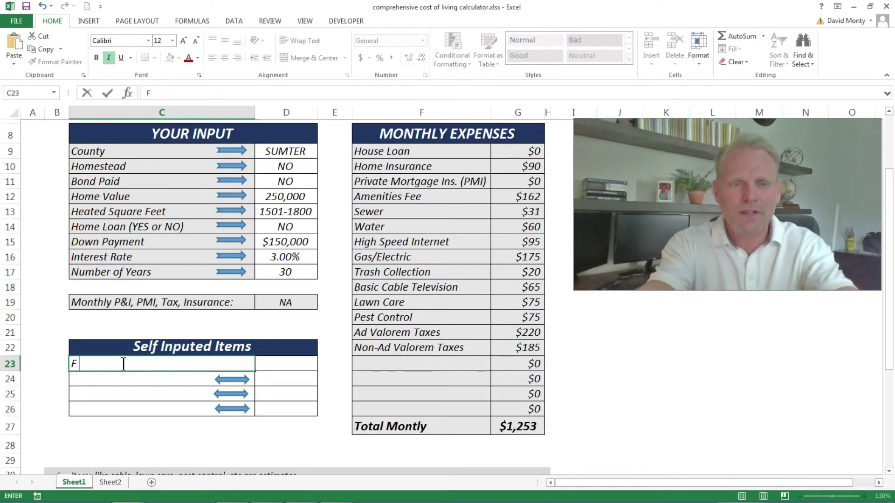
text(oo d)
key(Return)
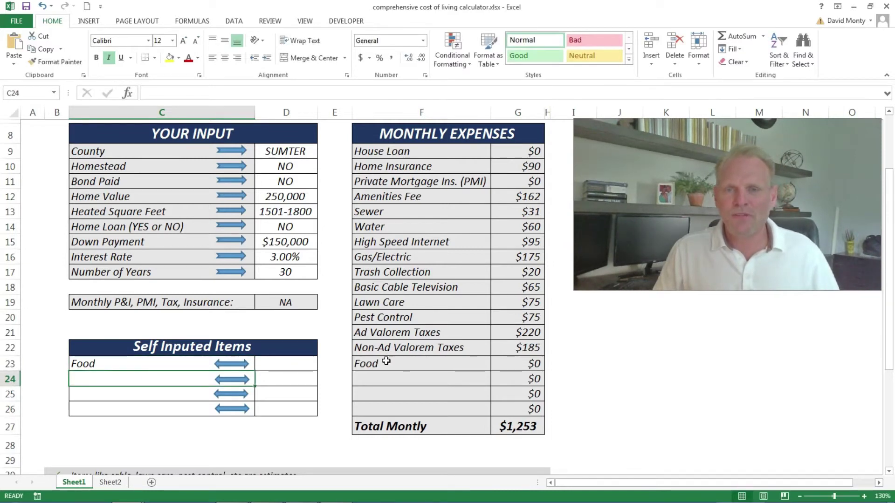
click(294, 363)
text(6)
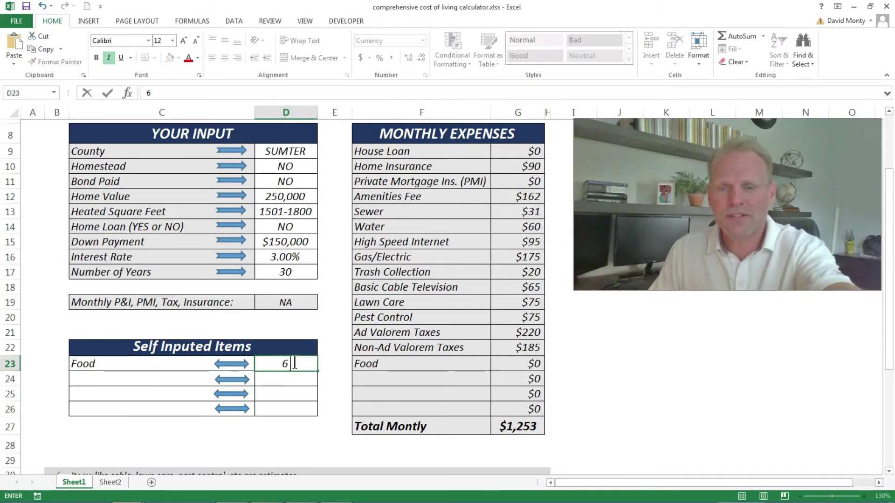
text(00)
key(Return)
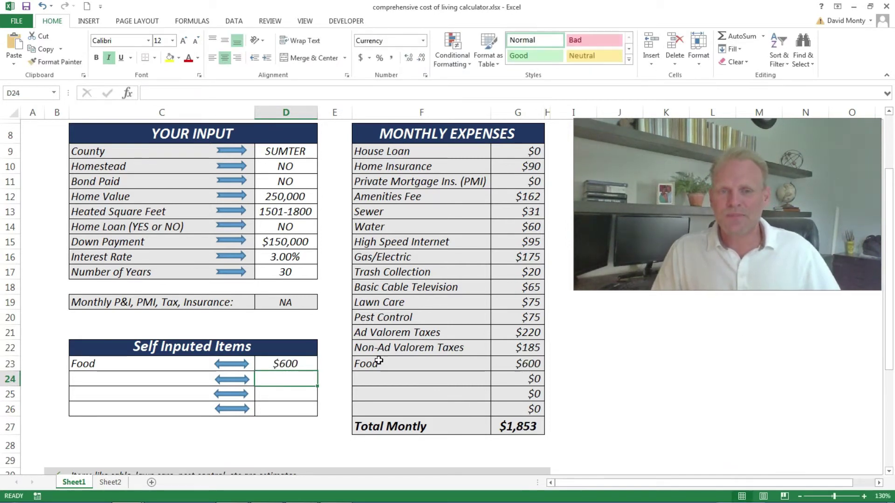
click(293, 363)
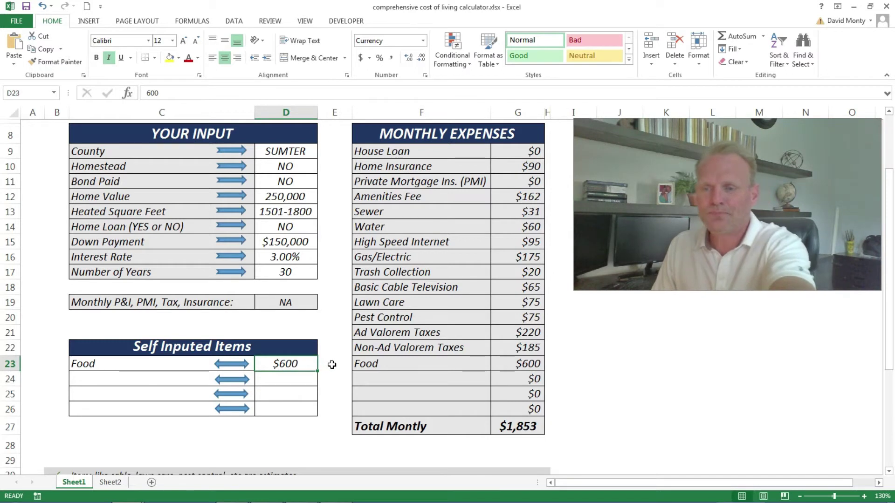
key(Delete)
click(618, 405)
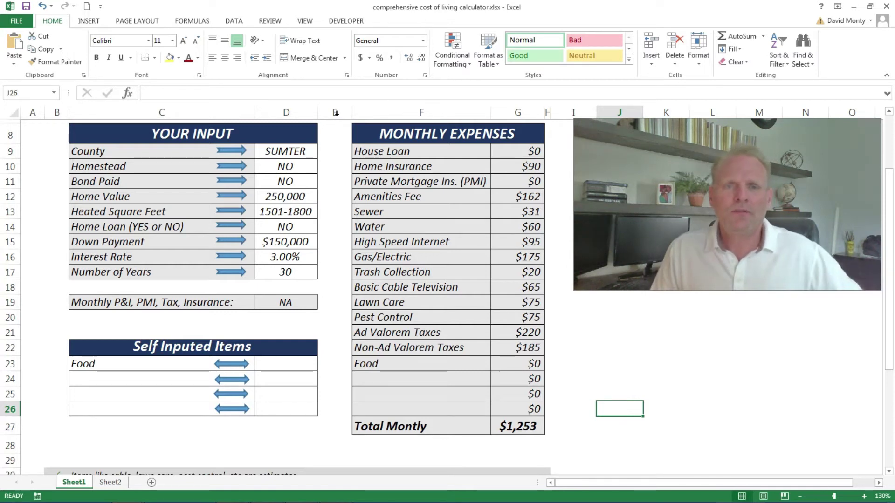
click(303, 152)
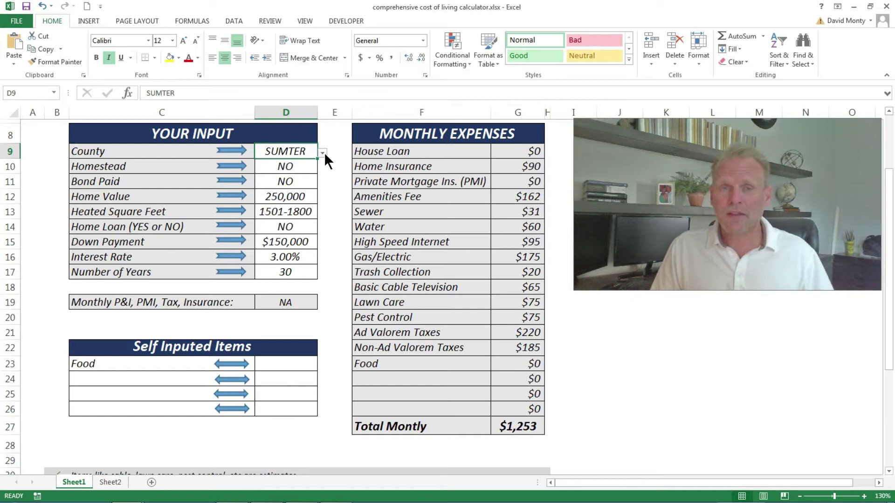
click(322, 153)
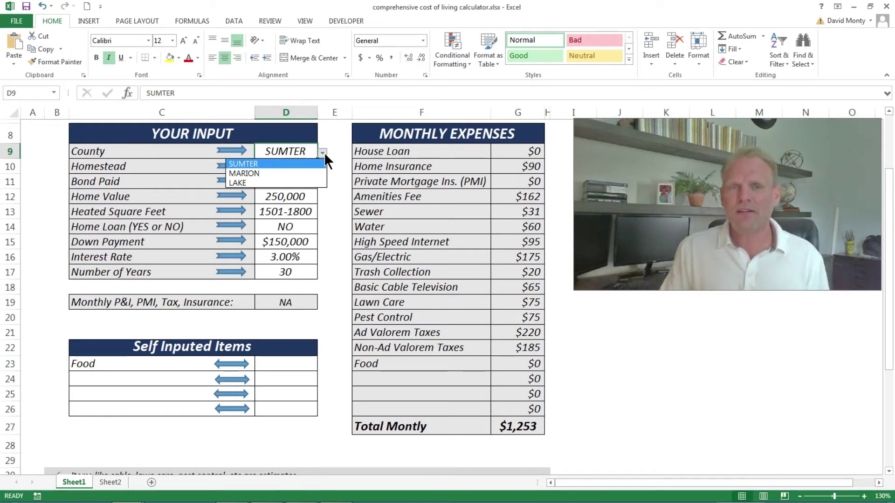
click(278, 171)
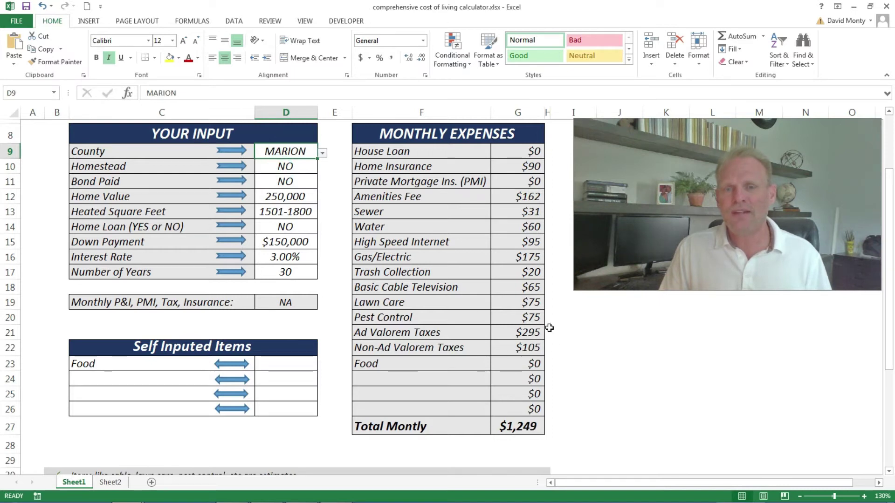
click(322, 152)
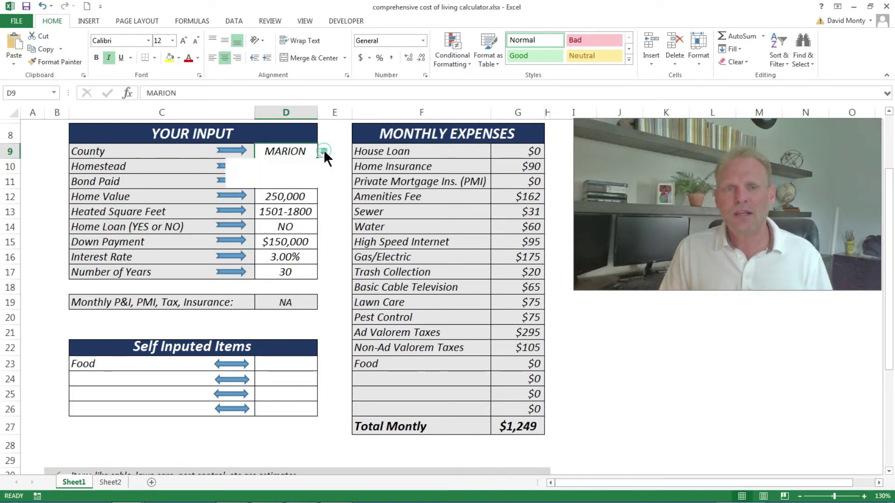
click(279, 161)
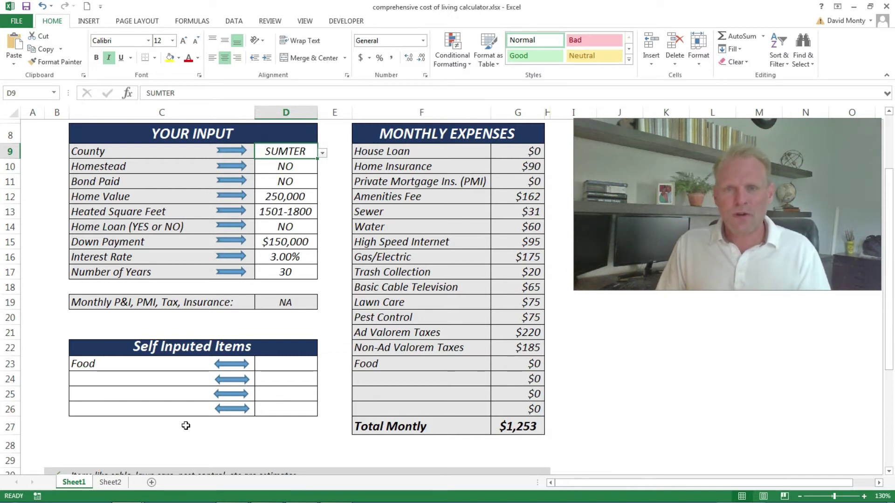
Step: Switch to Sheet2 and select the Sumter, Marion and Lake county tax tables in turn
click(116, 479)
drag(227, 155, 386, 236)
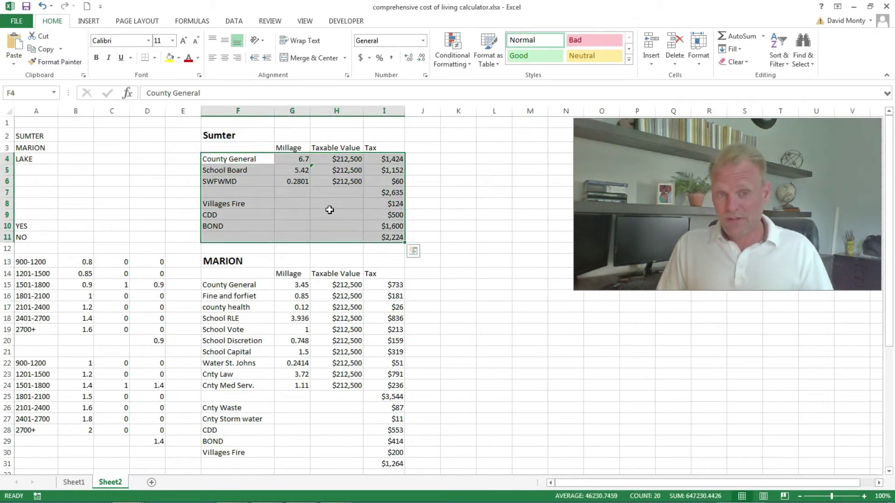
scroll(331, 214, down, 1)
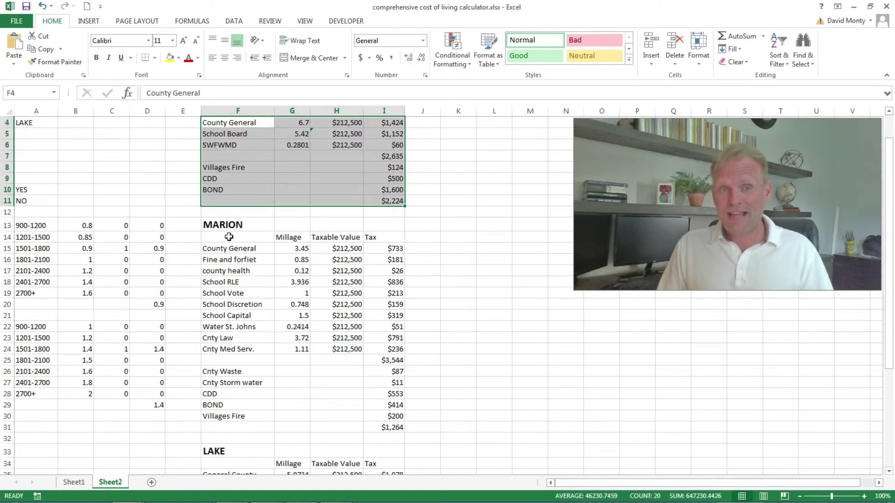
drag(227, 237, 376, 428)
scroll(451, 429, down, 3)
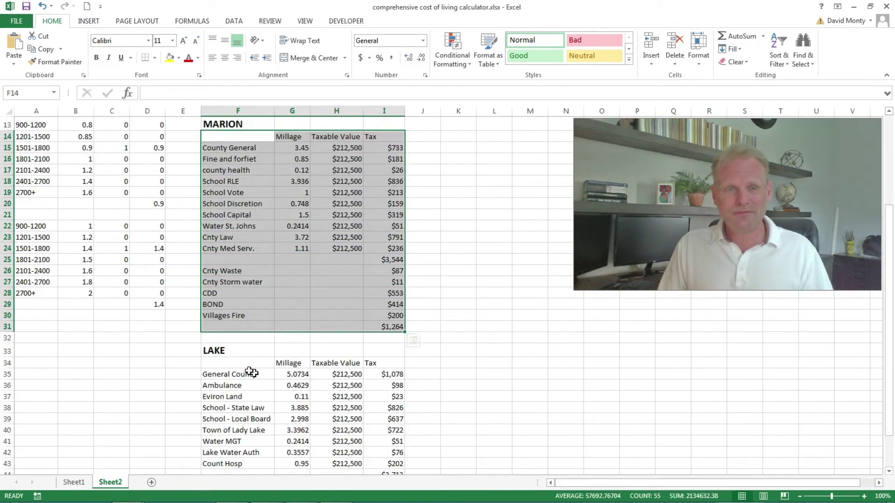
drag(250, 372, 381, 460)
scroll(443, 417, up, 2)
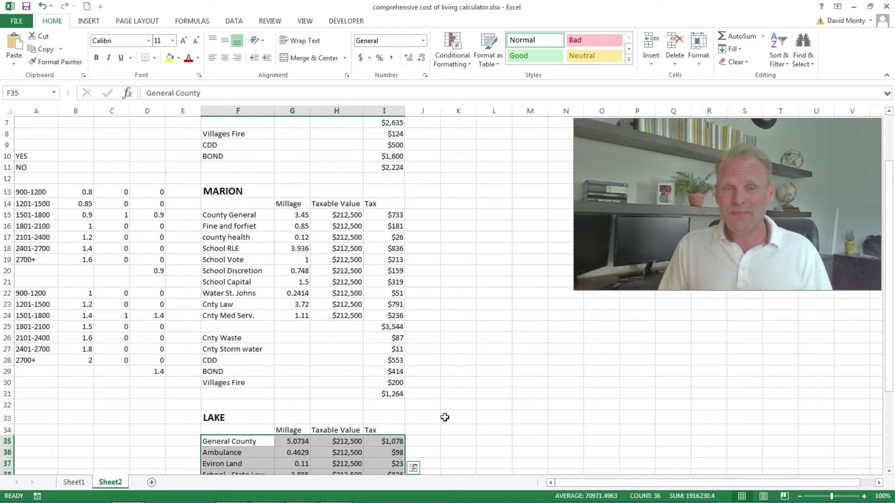
scroll(448, 413, up, 1)
scroll(448, 413, up, 1)
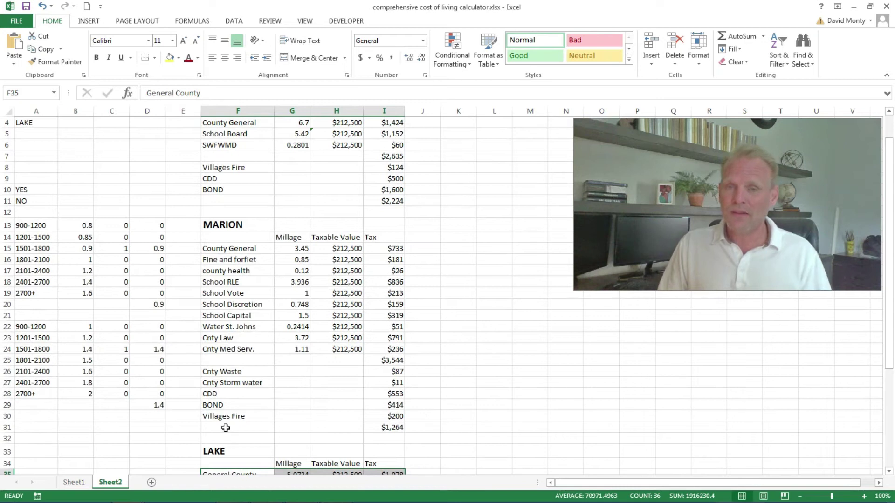
Step: Go back to Sheet1 and select the Homestead and Bond Paid input cells
click(73, 483)
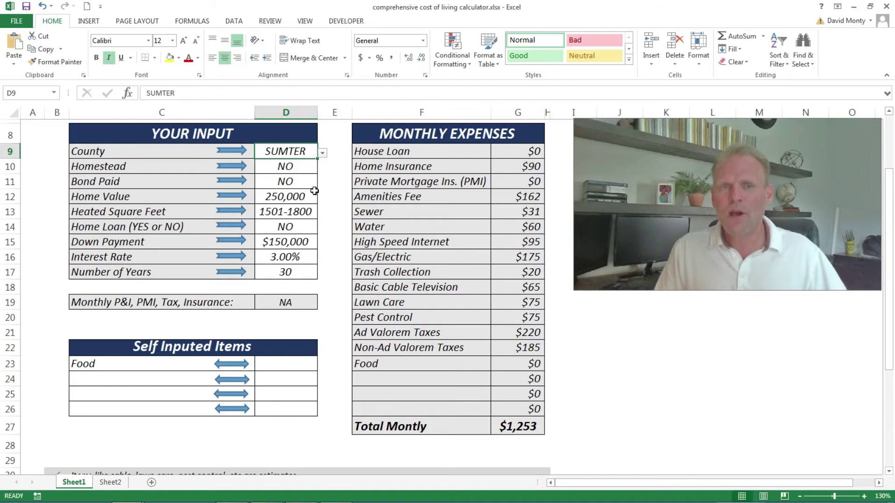
click(292, 167)
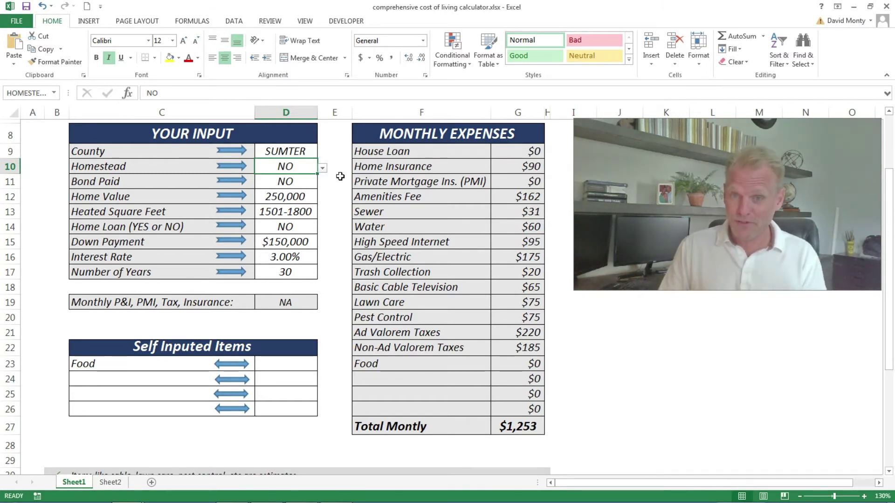
click(297, 181)
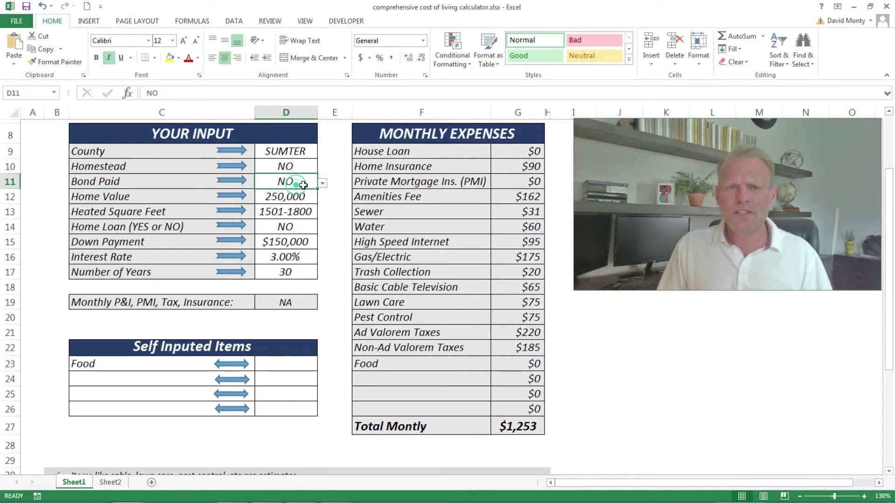
Step: Change Bond Paid to YES and check the Non-Ad Valorem Taxes formula, now $52
click(321, 183)
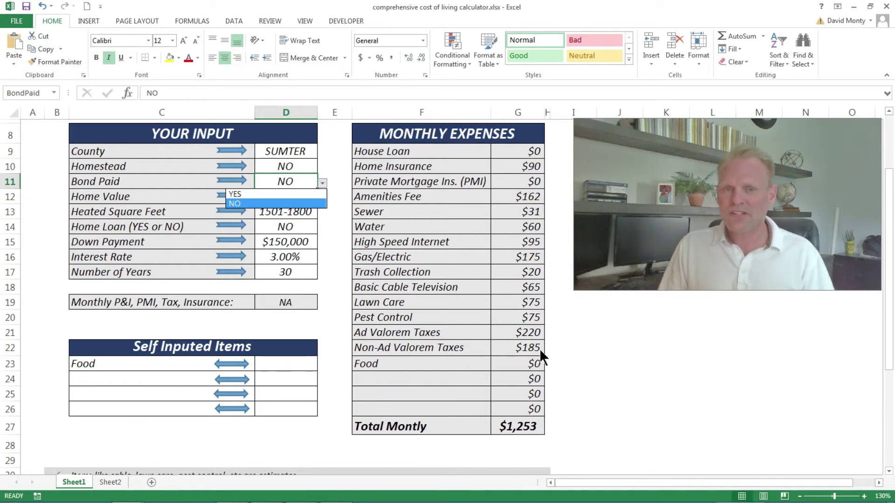
scroll(539, 352, down, 2)
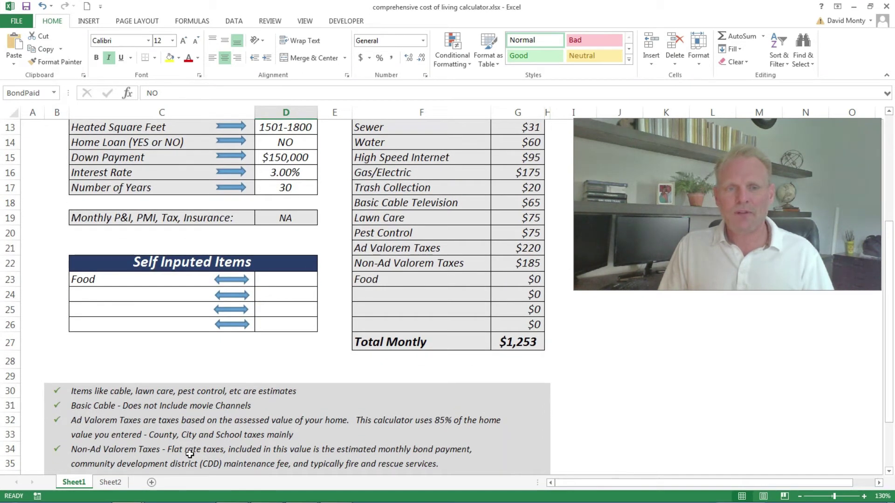
scroll(325, 460, up, 2)
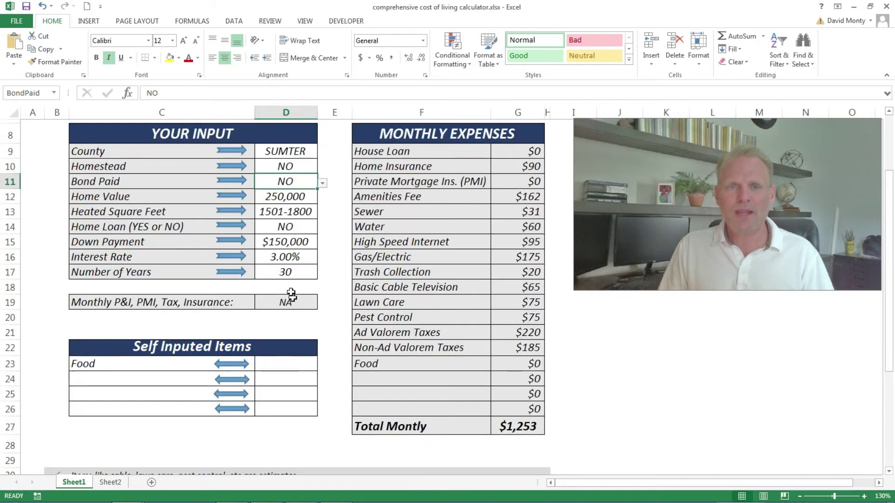
click(322, 183)
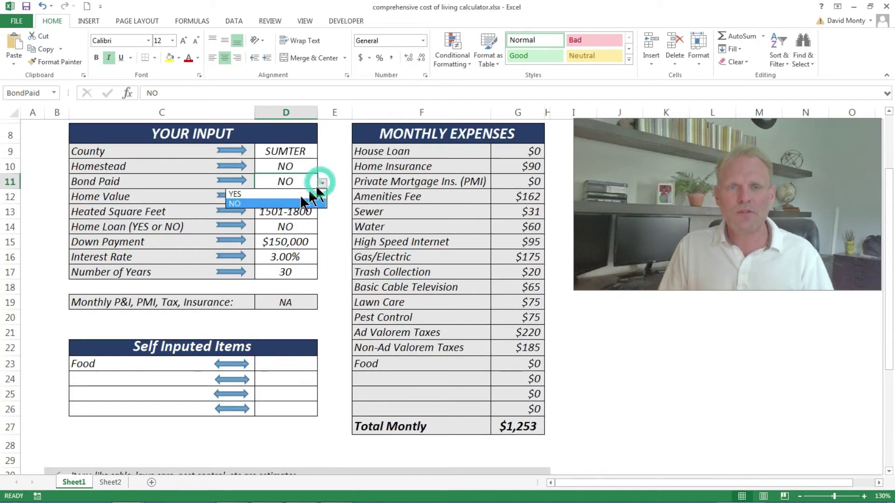
click(270, 201)
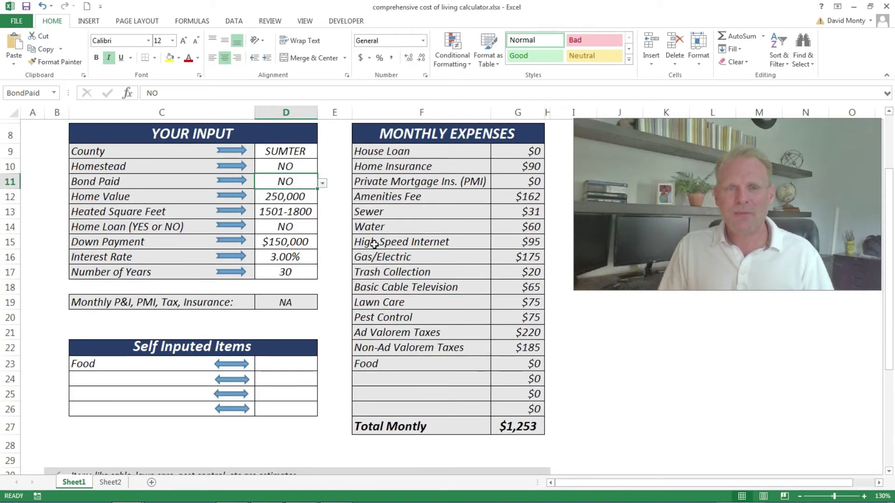
click(322, 184)
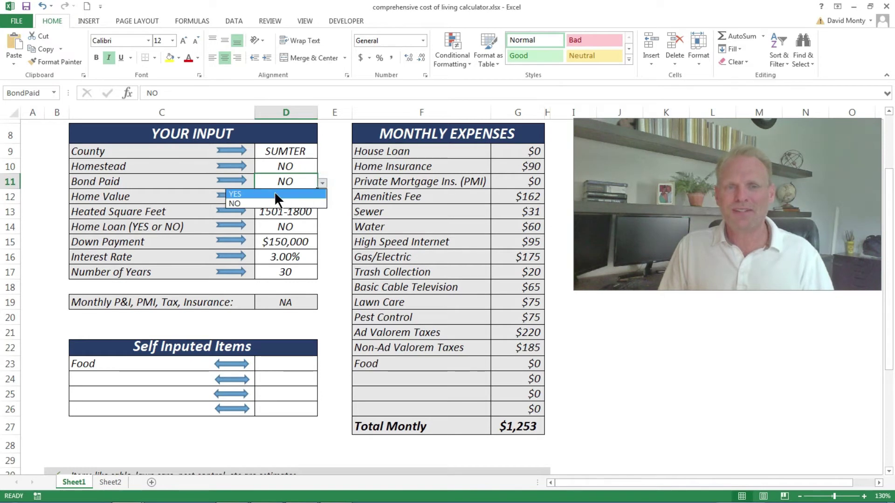
click(274, 193)
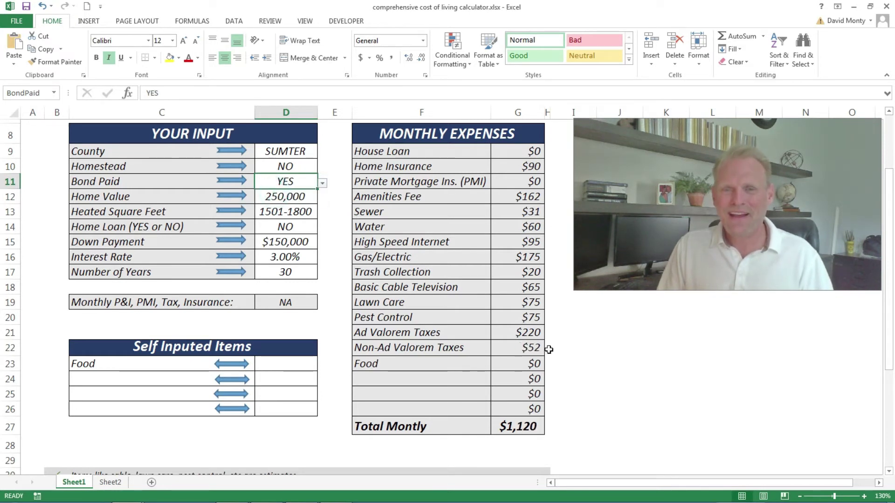
click(522, 348)
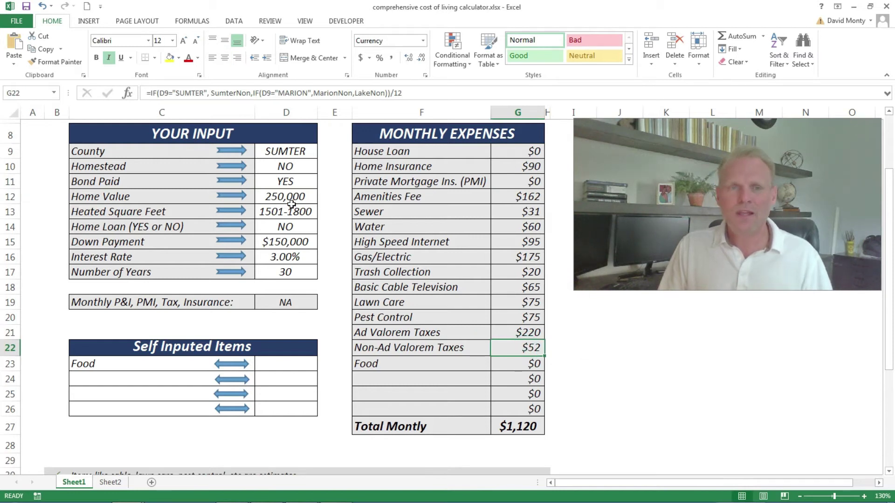
click(300, 184)
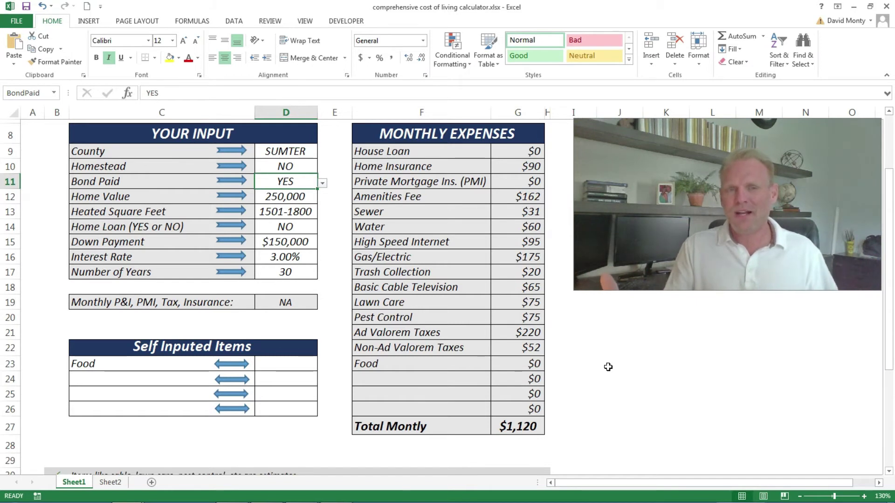
Step: Review the Home Value, Heated Square Feet and Home Loan inputs, then undo Bond Paid to NO
click(158, 381)
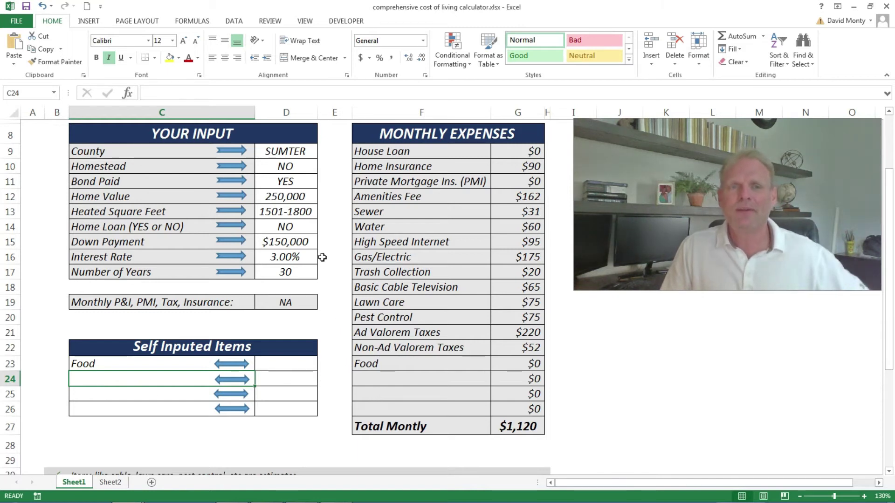
click(276, 200)
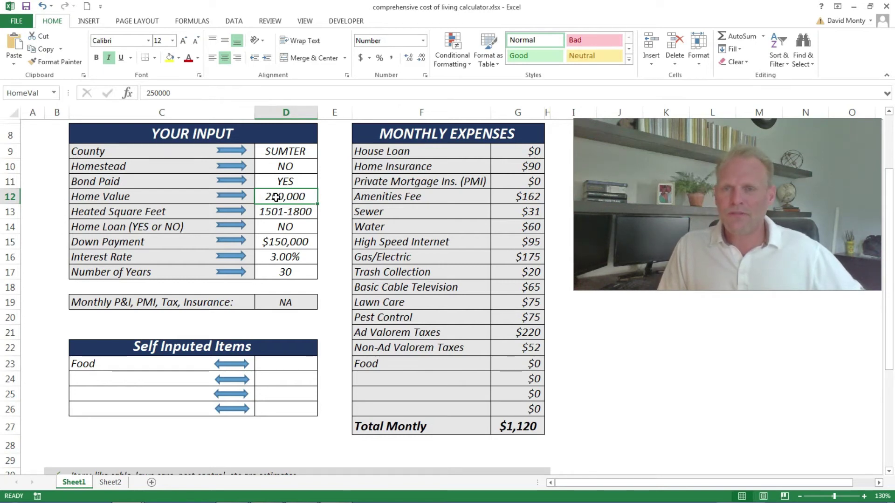
click(286, 216)
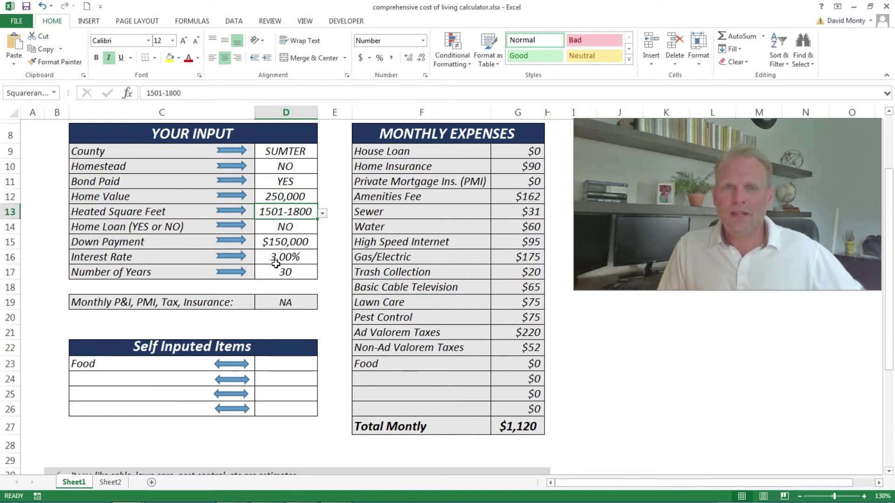
click(285, 230)
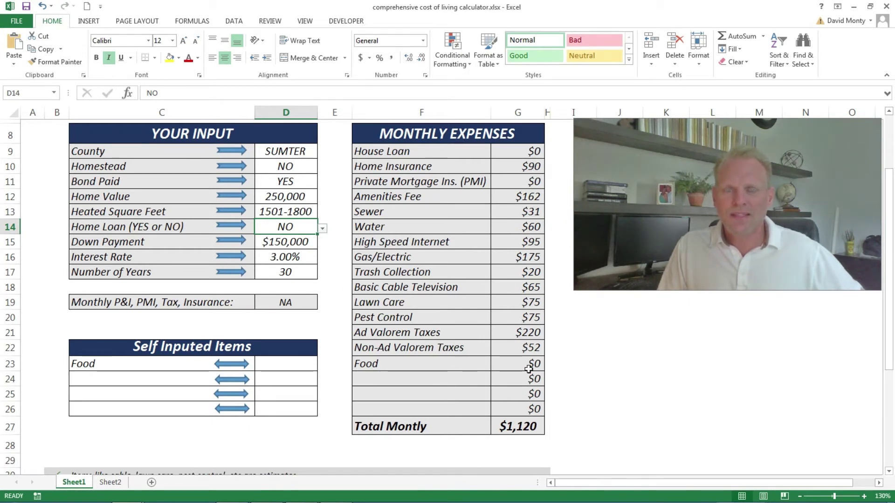
key(ctrl+z)
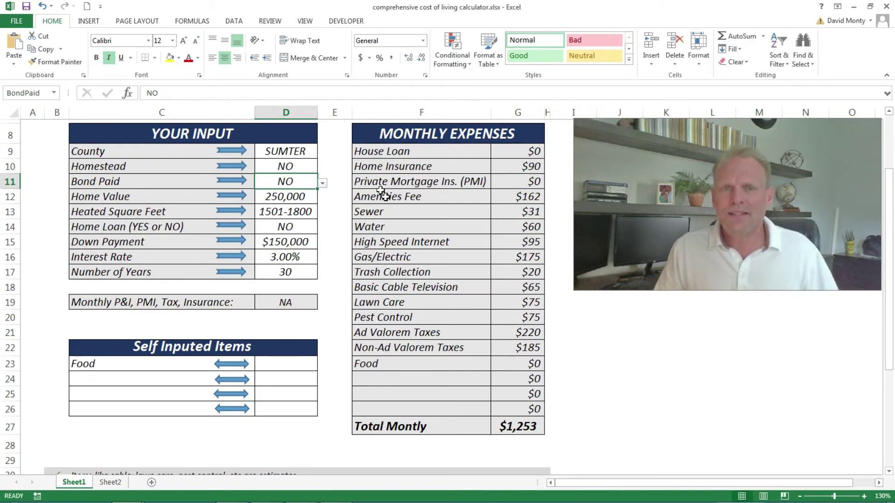
Step: Enter 350,000 as the Home Value in D12, raising Ad Valorem Taxes to $307
click(305, 152)
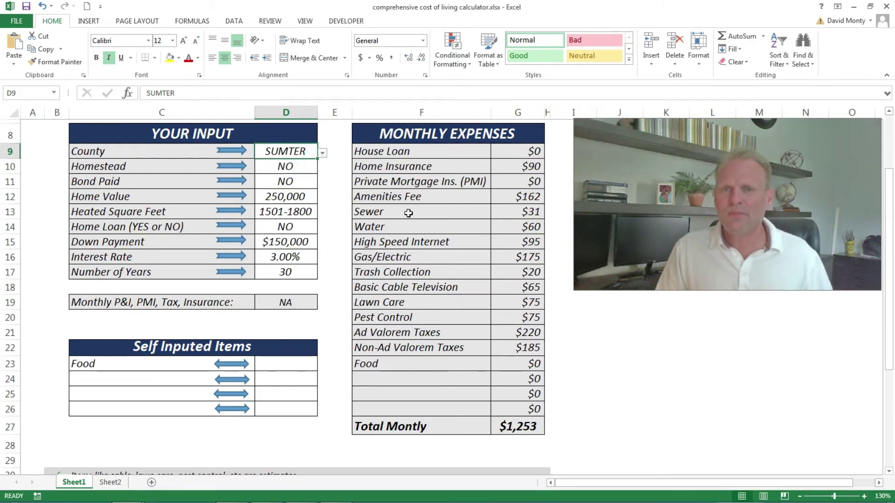
click(293, 168)
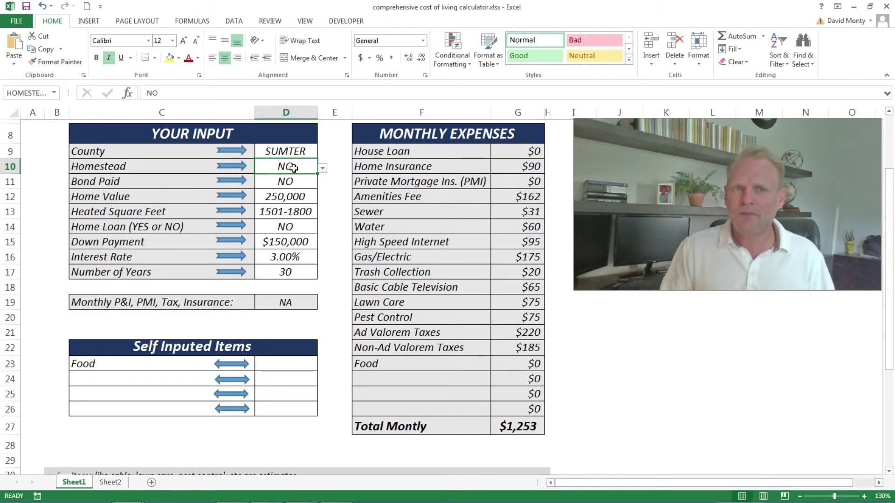
click(294, 199)
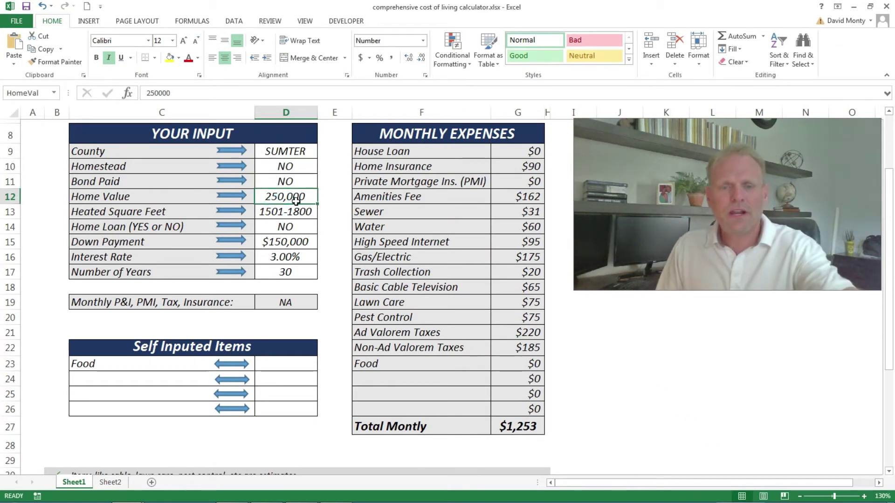
text(350,000)
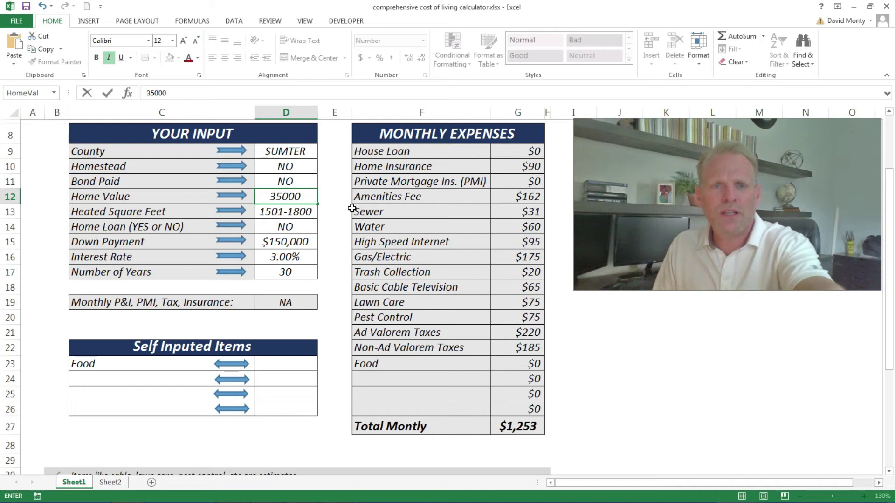
click(340, 208)
click(278, 196)
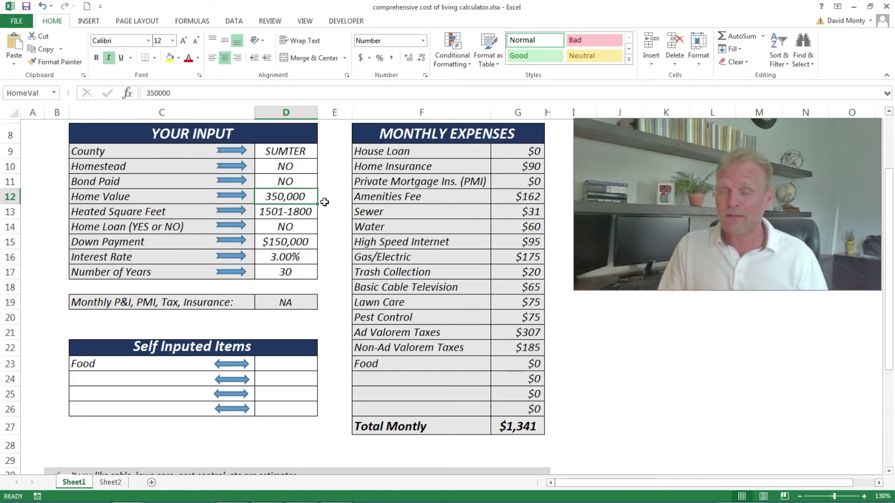
Step: Set Heated Square Feet to 1801-2100
click(298, 210)
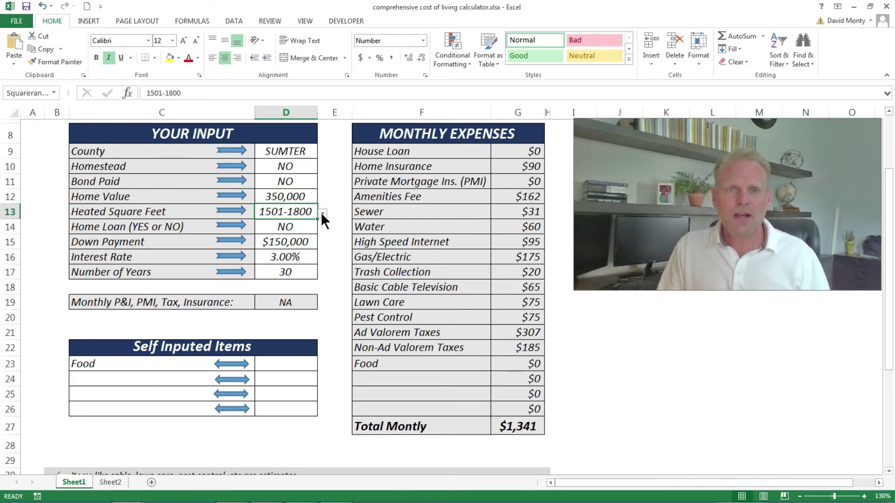
click(323, 213)
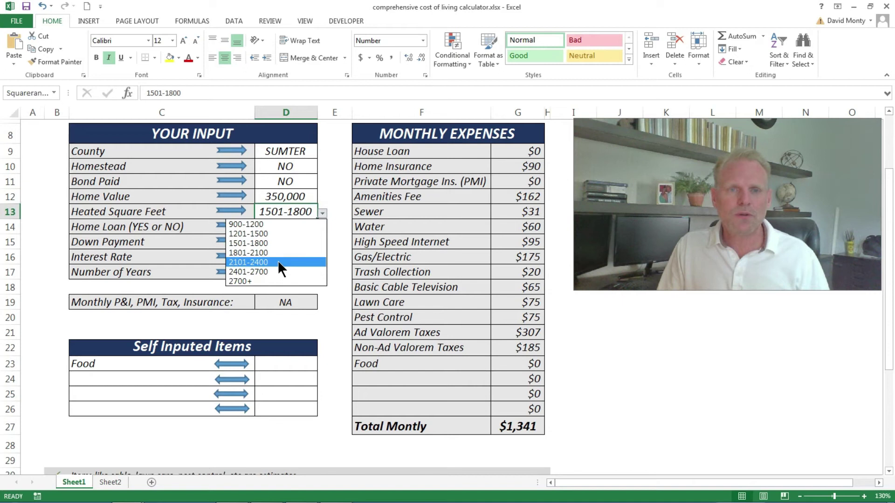
click(278, 252)
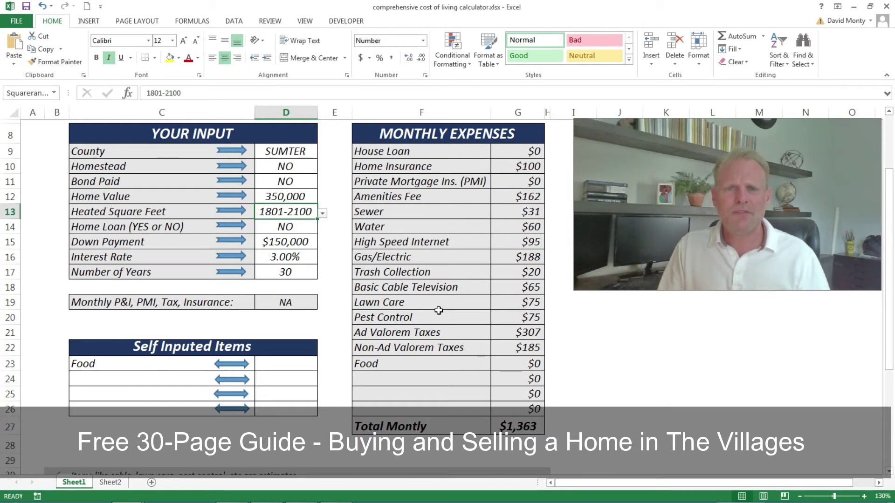
Step: Set Home Loan to YES, adding an $843 House Loan payment
click(311, 230)
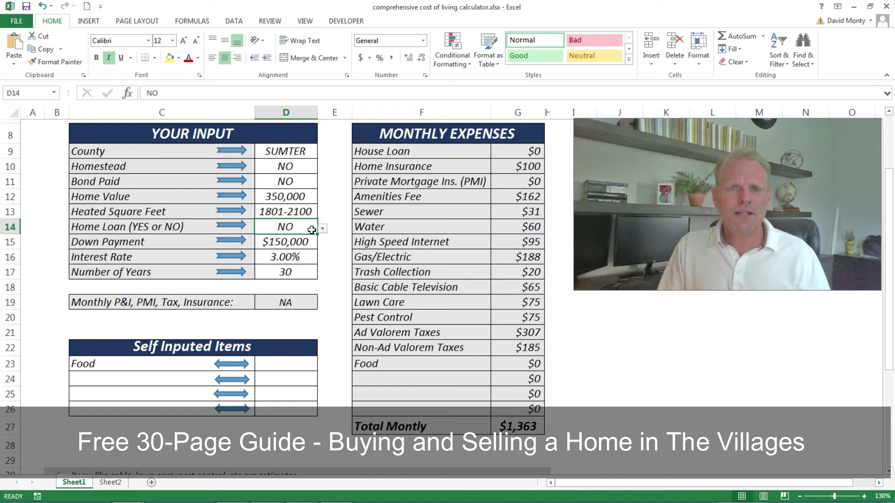
click(322, 229)
click(272, 240)
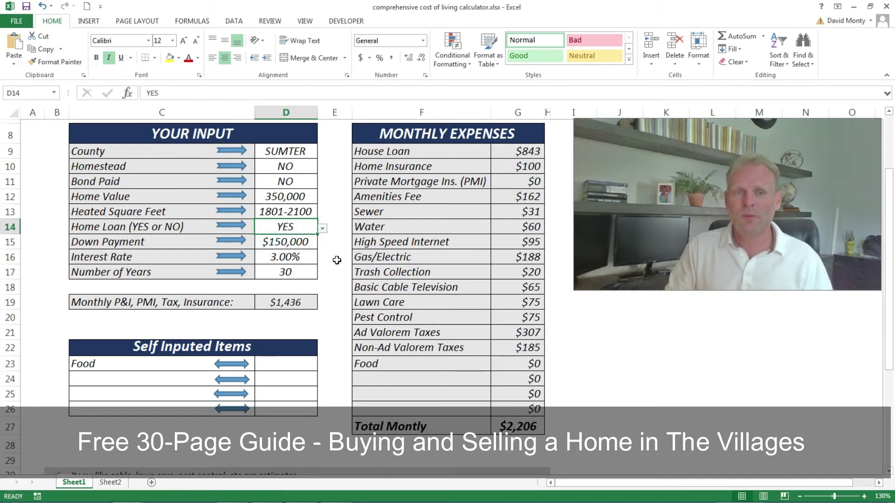
key(Down)
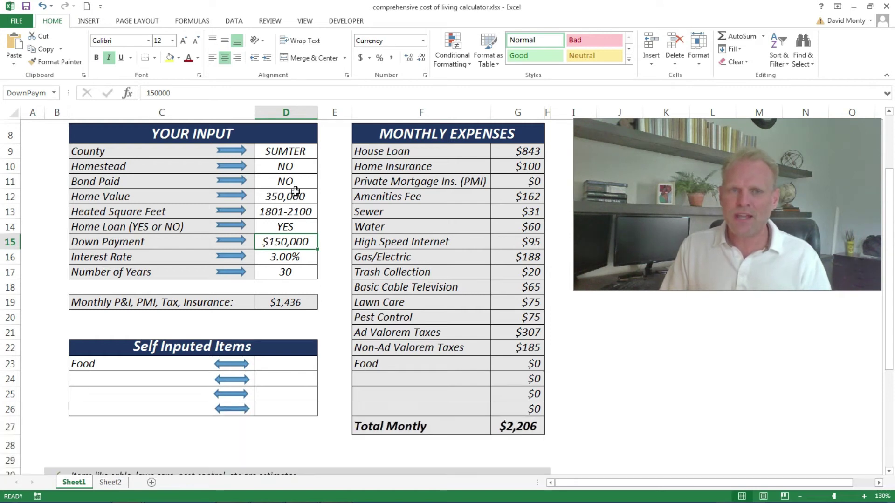
click(536, 182)
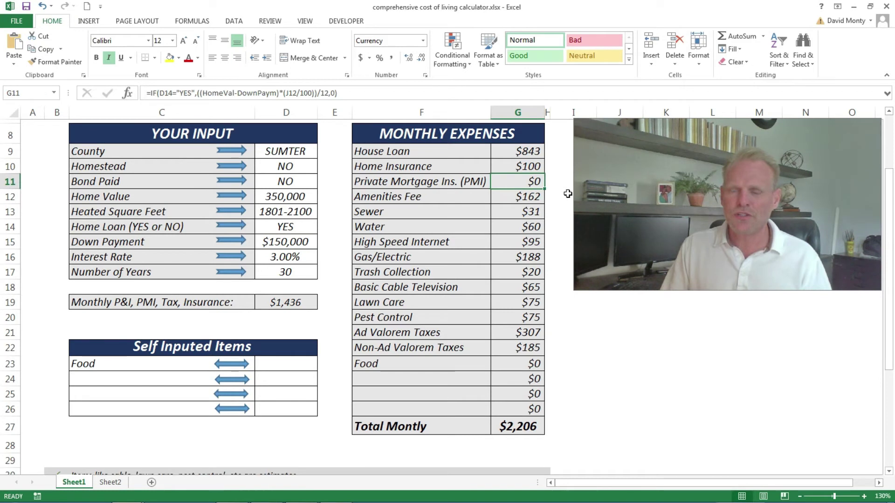
click(291, 303)
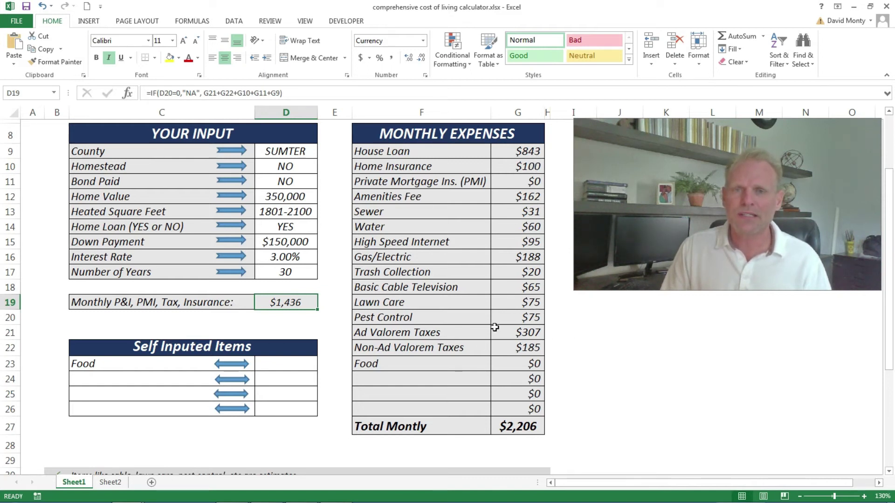
click(528, 185)
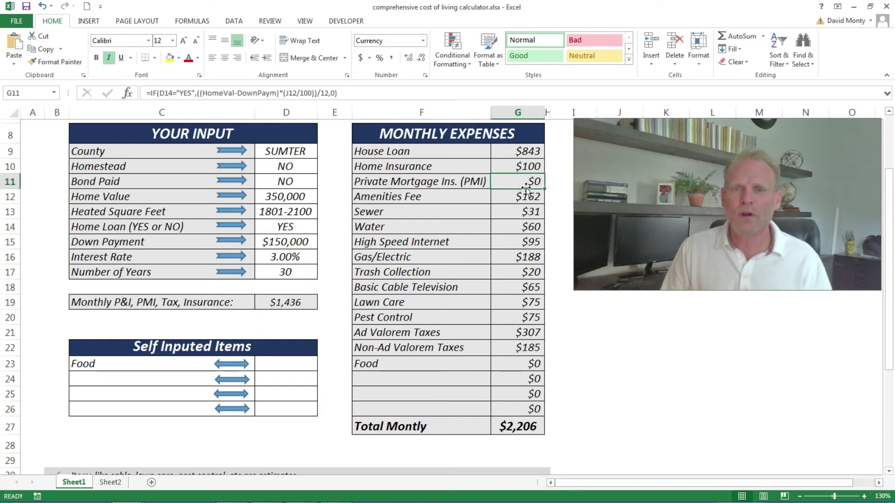
scroll(249, 276, down, 1)
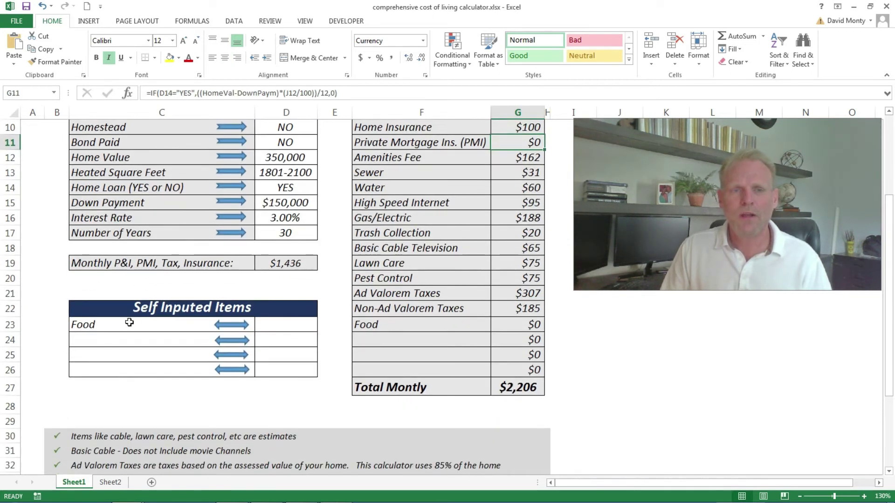
click(126, 323)
Step: Enter $500 as the Food amount
click(296, 325)
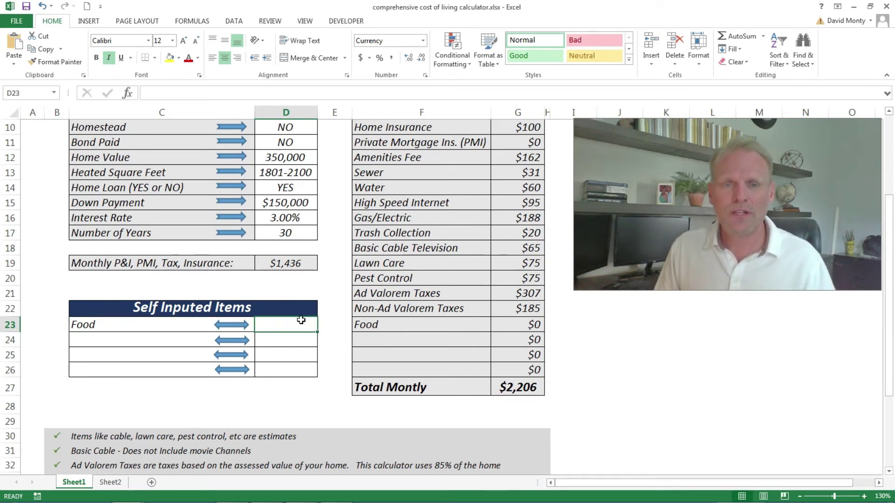
text(500)
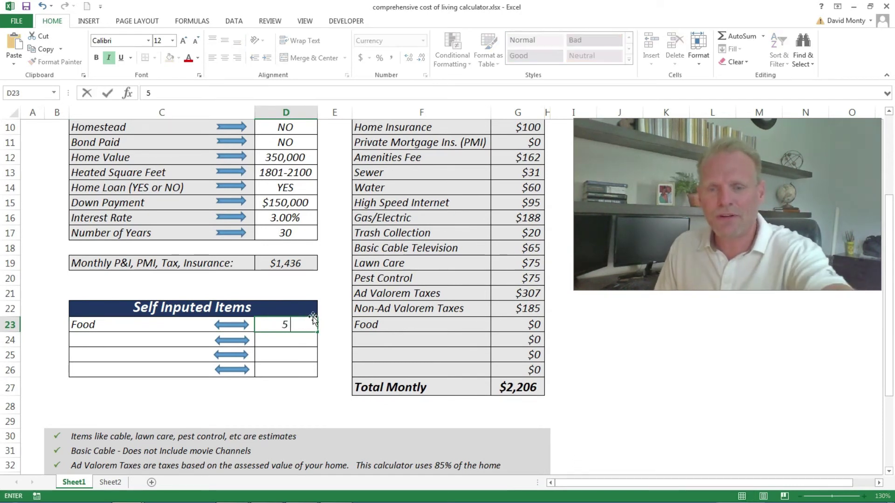
click(608, 383)
Step: Add an Entertainment self-input item at $200
click(145, 334)
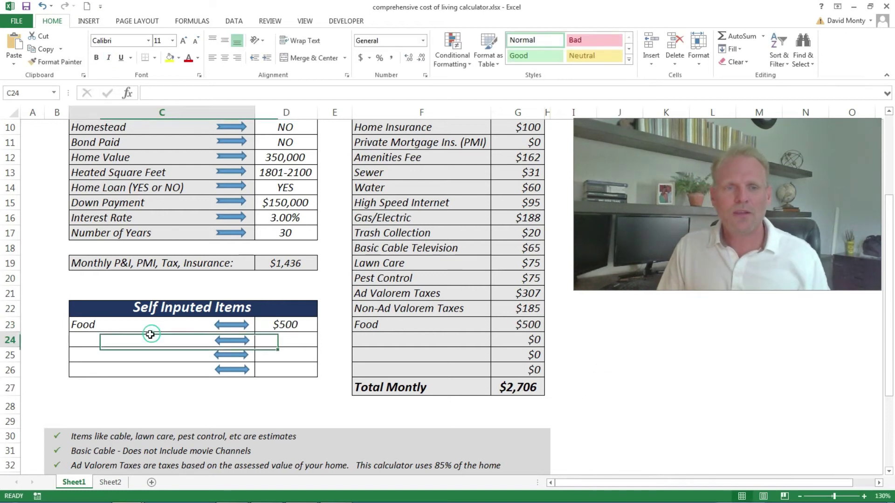
text(Enter)
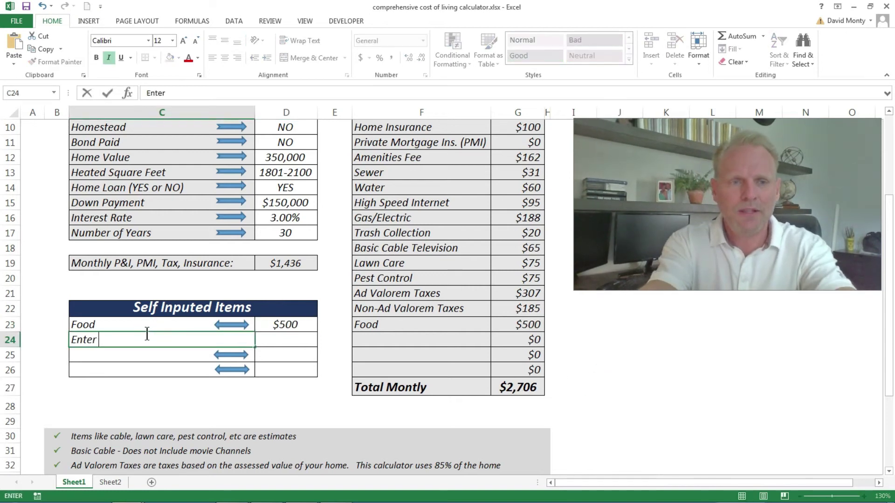
text(tainment)
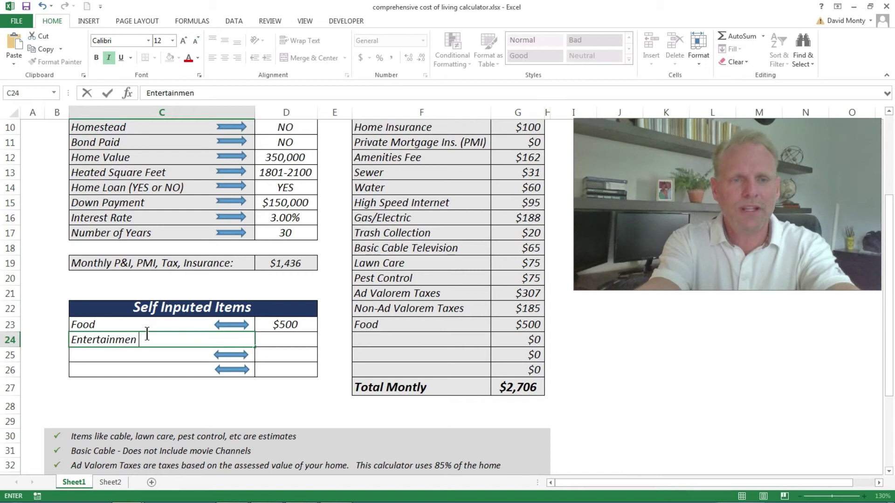
click(302, 344)
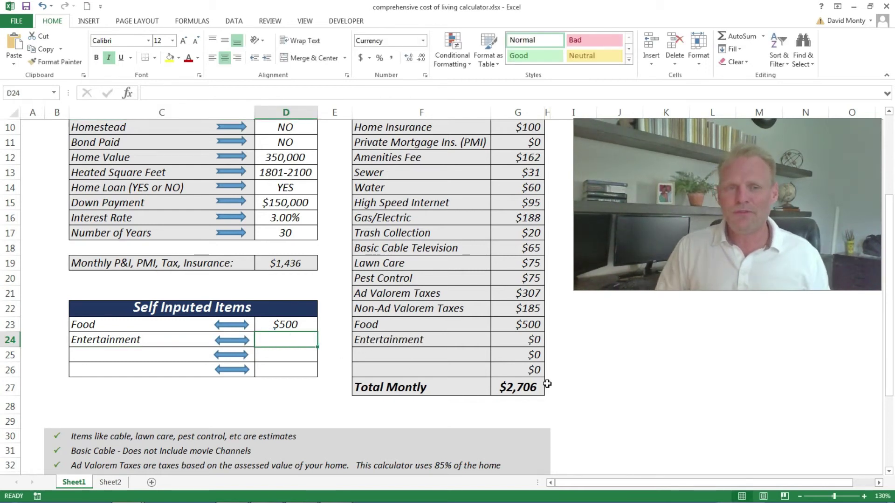
text(2)
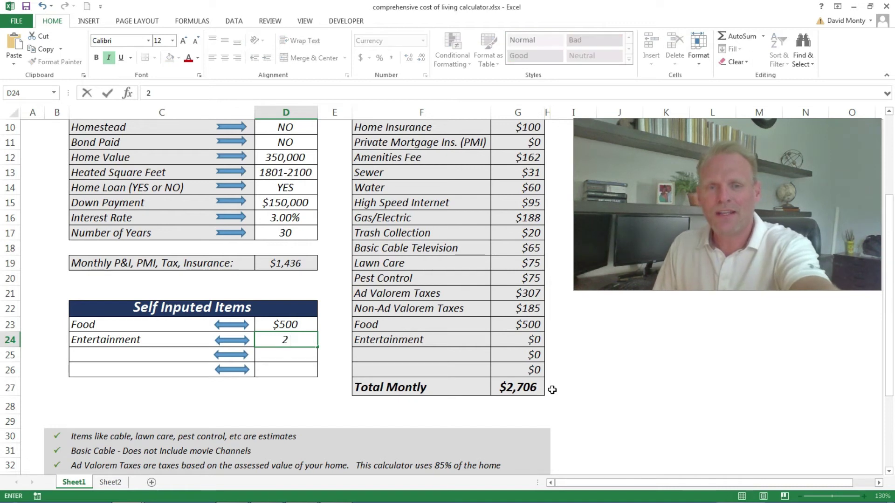
text(00)
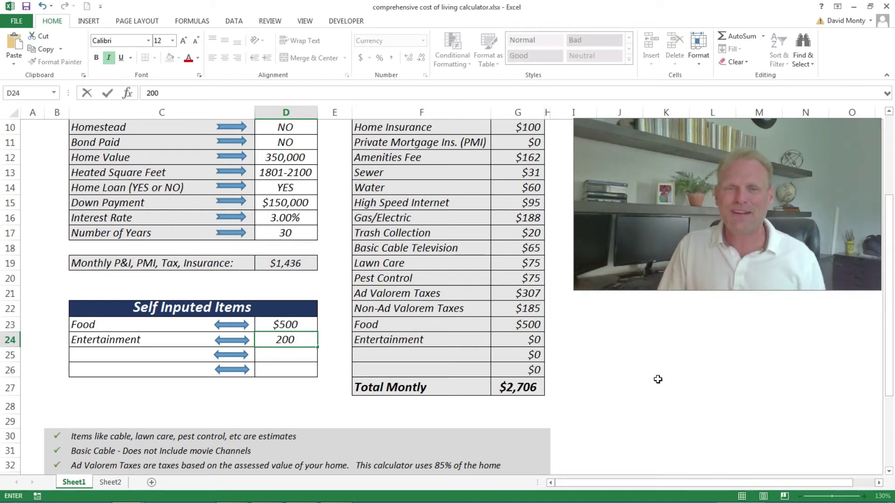
click(517, 157)
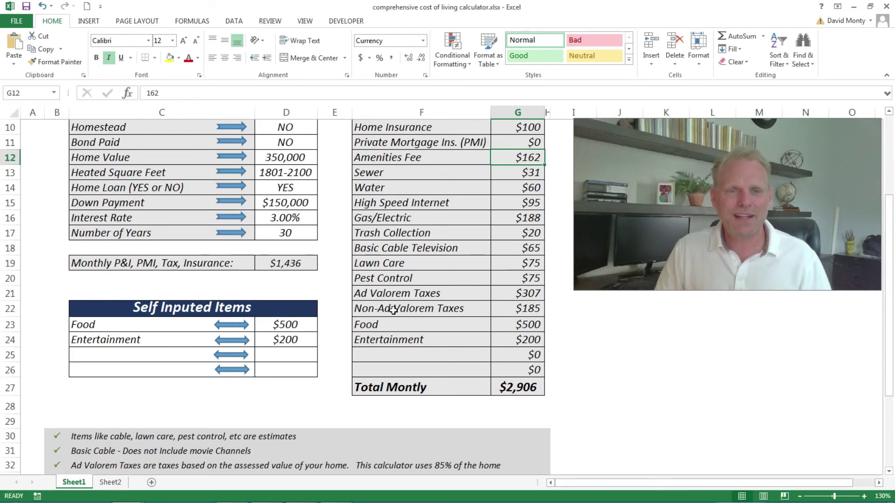
Step: Add a Pool item in C25 with 250 as its amount, then review D24, D25 and D27
click(179, 359)
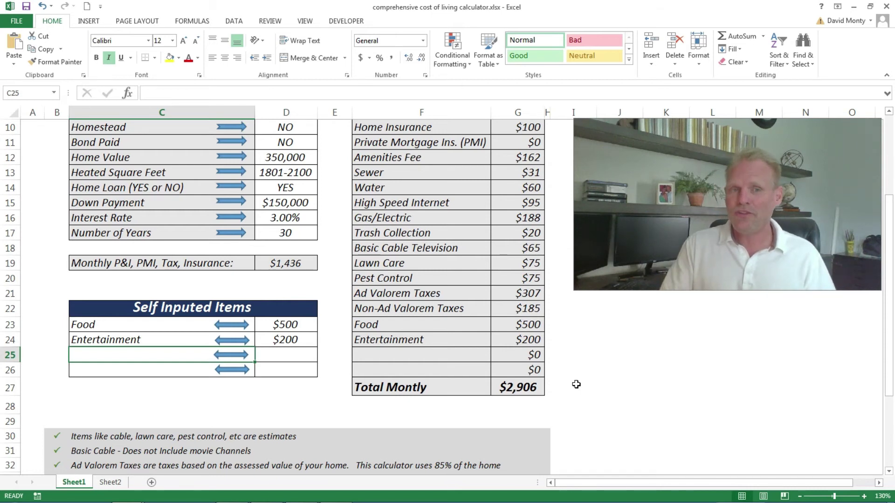
text(Pool)
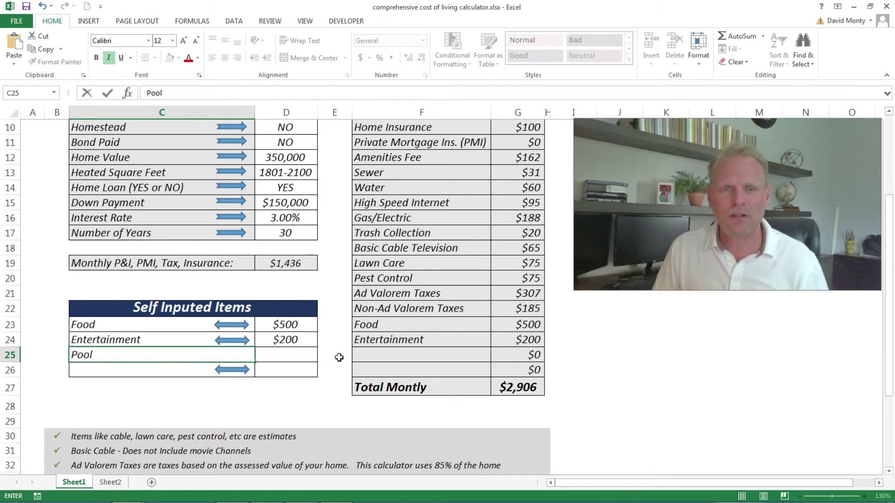
key(Tab)
text(250)
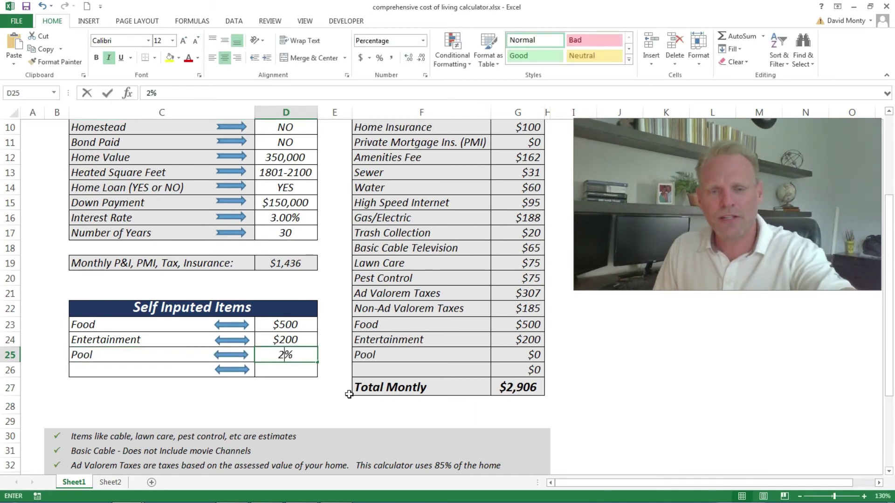
click(244, 407)
click(294, 356)
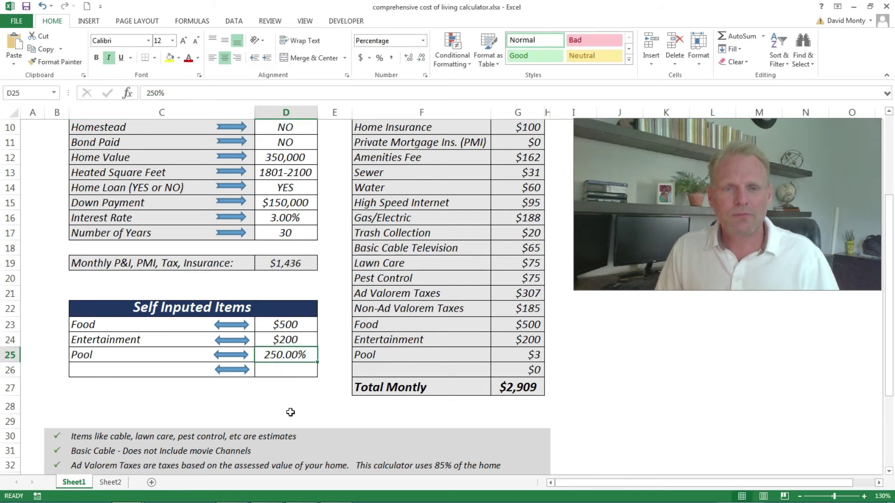
click(290, 341)
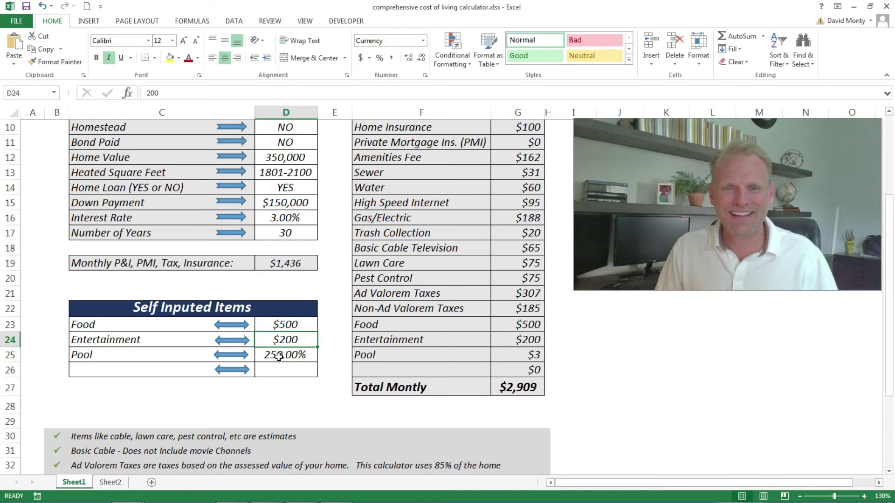
click(278, 356)
click(278, 387)
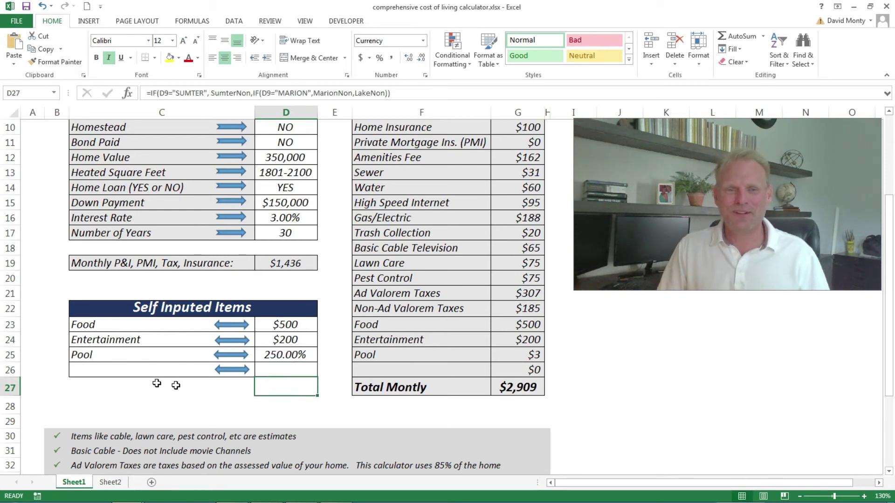
Step: Clear the Pool amount in D25 and check the Total Monthly =SUM(G9:G26) formula
click(272, 356)
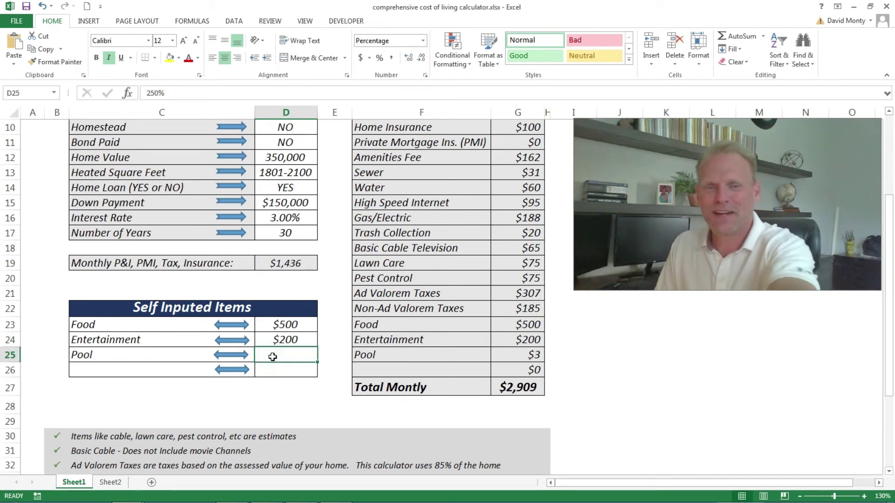
key(Delete)
click(261, 387)
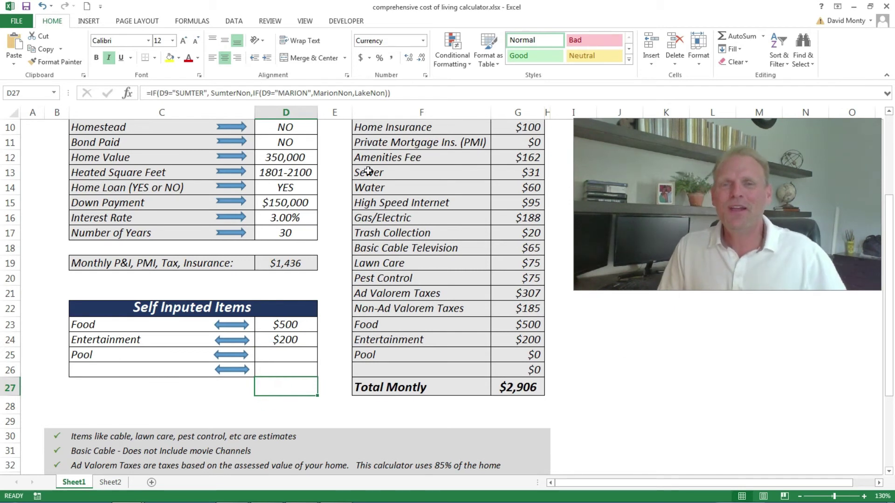
scroll(368, 171, up, 1)
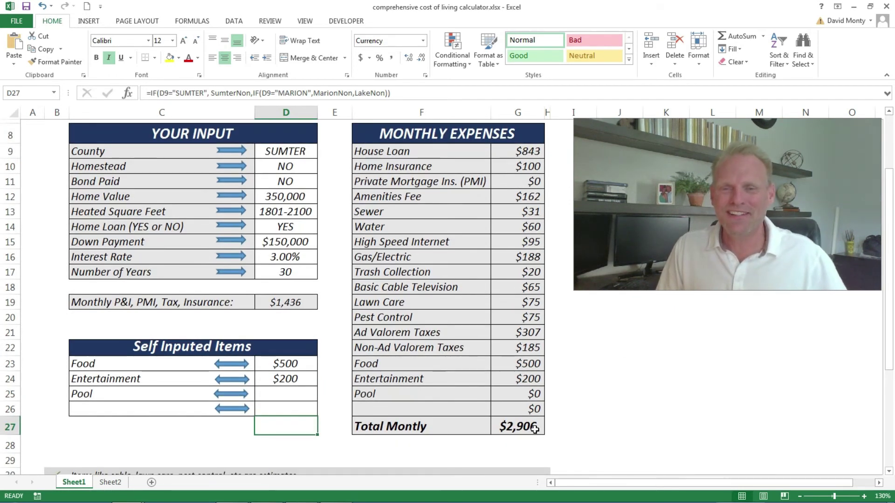
click(533, 427)
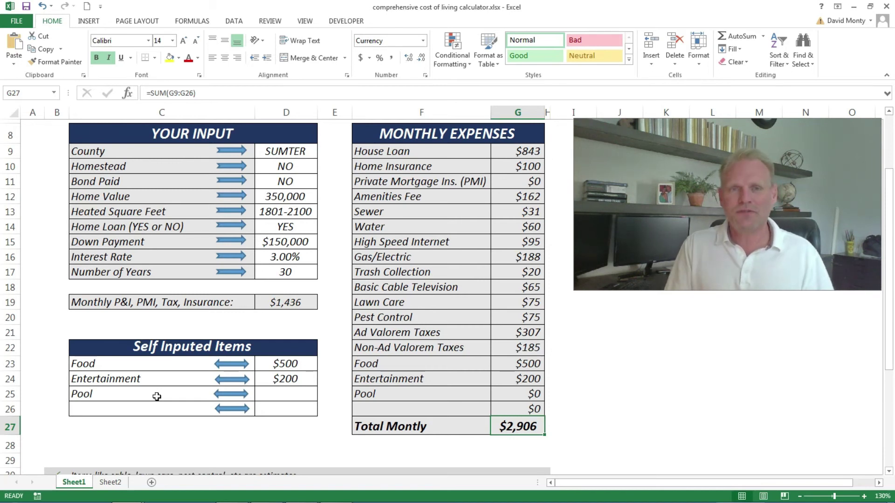
click(619, 379)
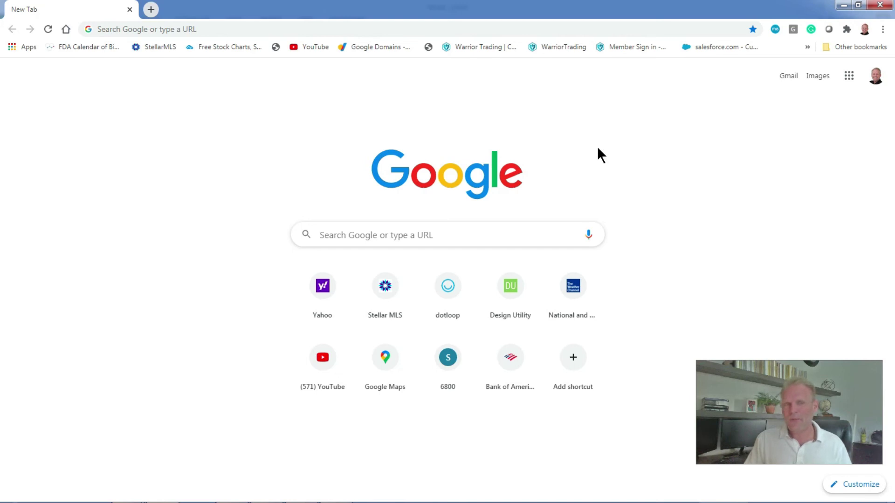
Step: Go to districtgov.org by typing dis in the address bar and accepting the suggestion
click(242, 30)
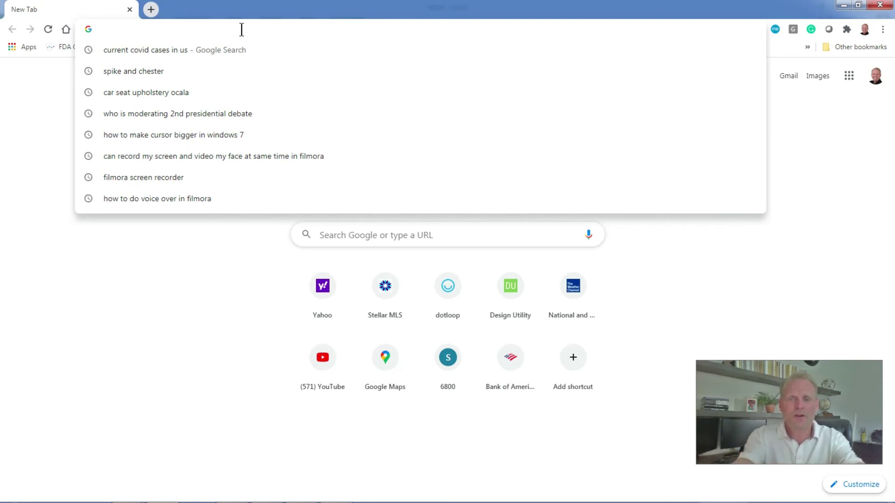
text(districtgov.org)
key(Return)
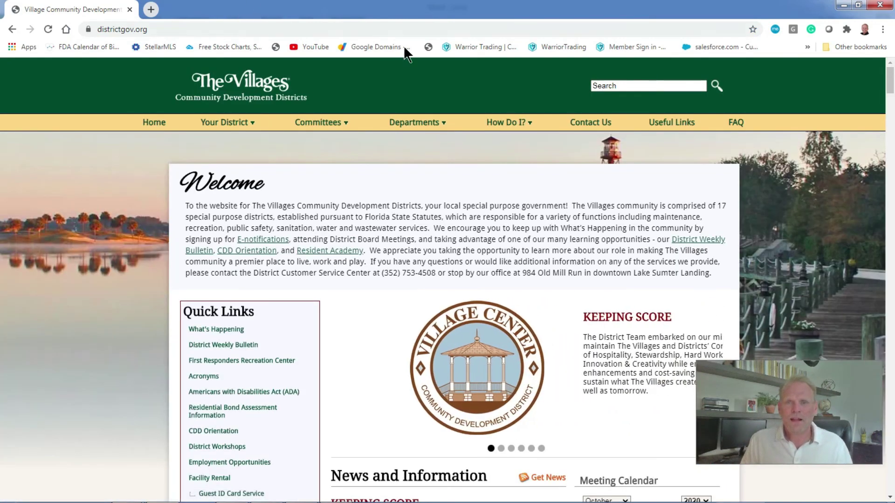
Step: Search the district site for 'bond amor' and open the enlarged Bond Amortization Schedules page
click(594, 87)
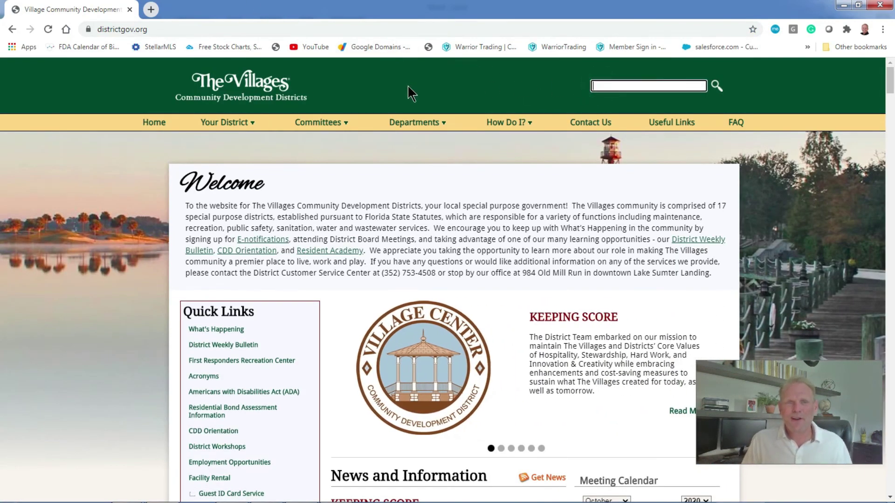
text(b)
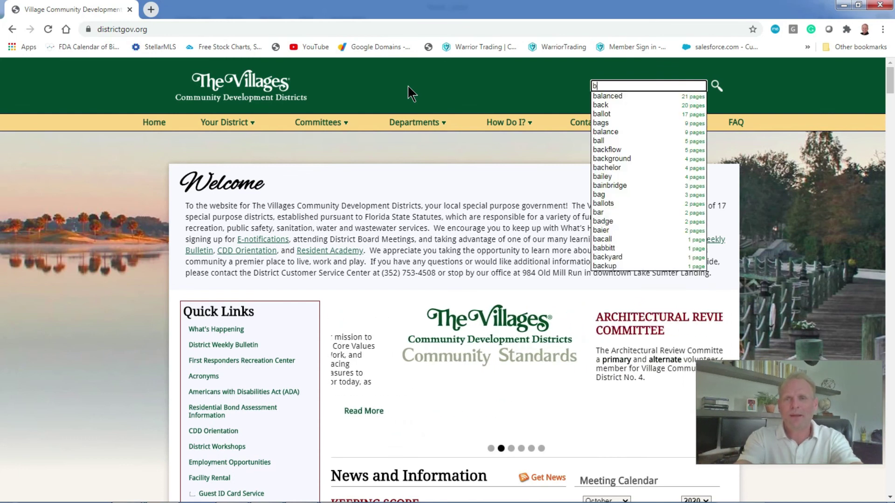
text(ond a)
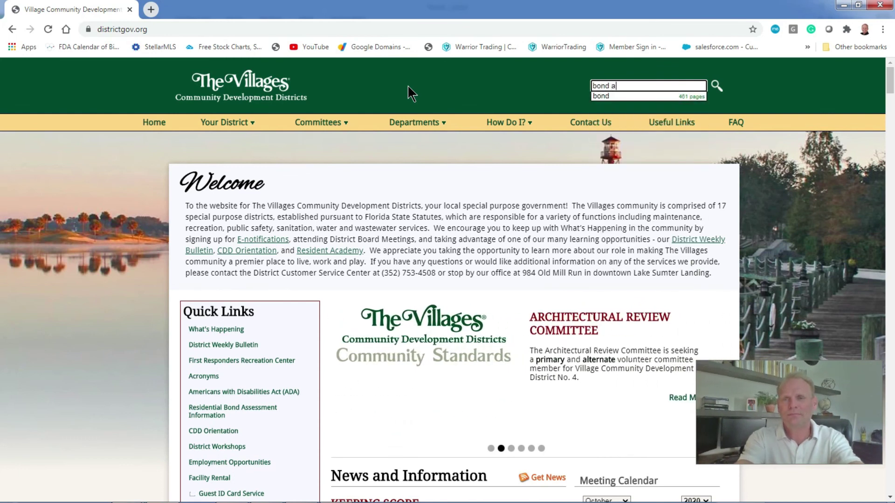
text(mor)
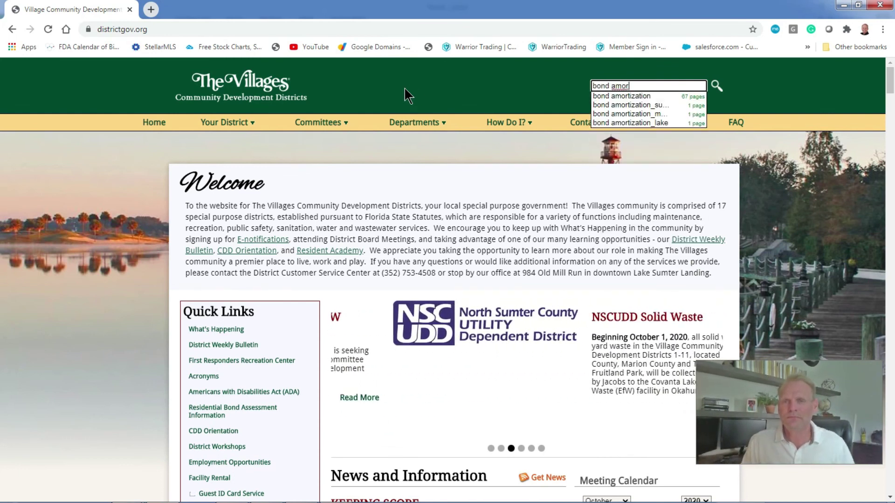
click(622, 96)
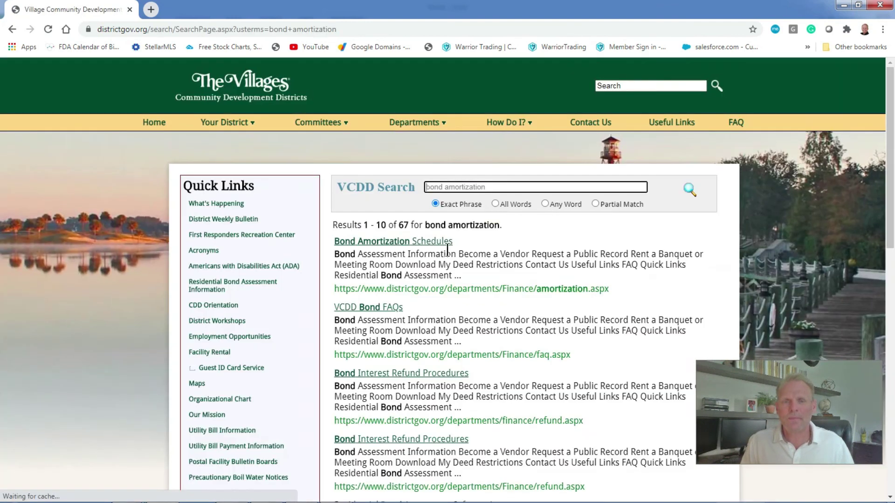
click(377, 247)
key(ctrl+plus)
key(ctrl+plus)
key(ctrl+plus)
scroll(547, 262, down, 3)
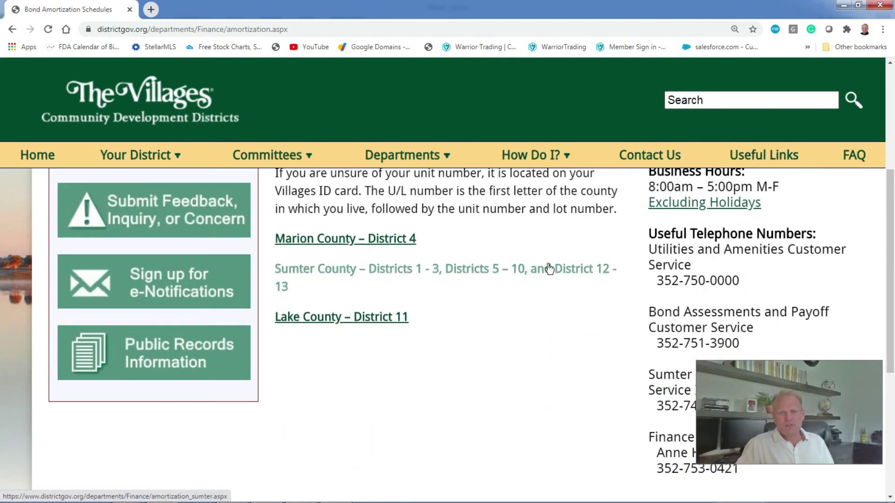
Step: Go to the Sumter County schedules and open the District 6 Unit 122 PDF
click(375, 274)
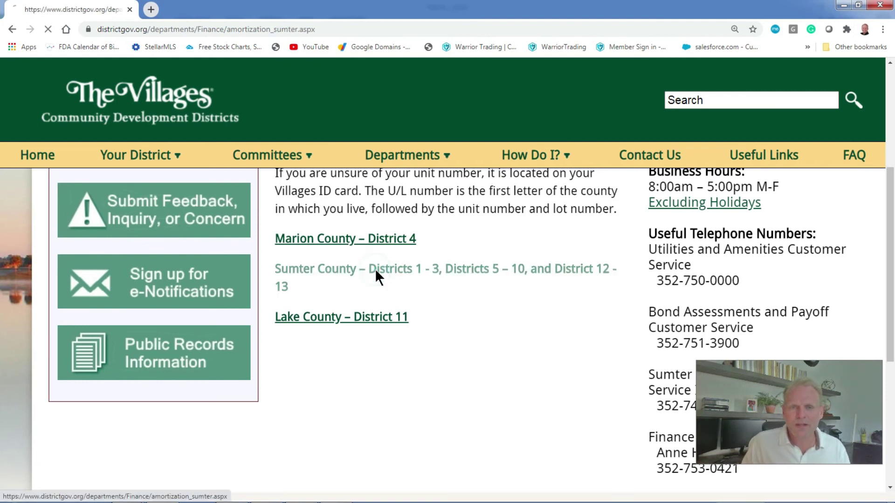
click(415, 292)
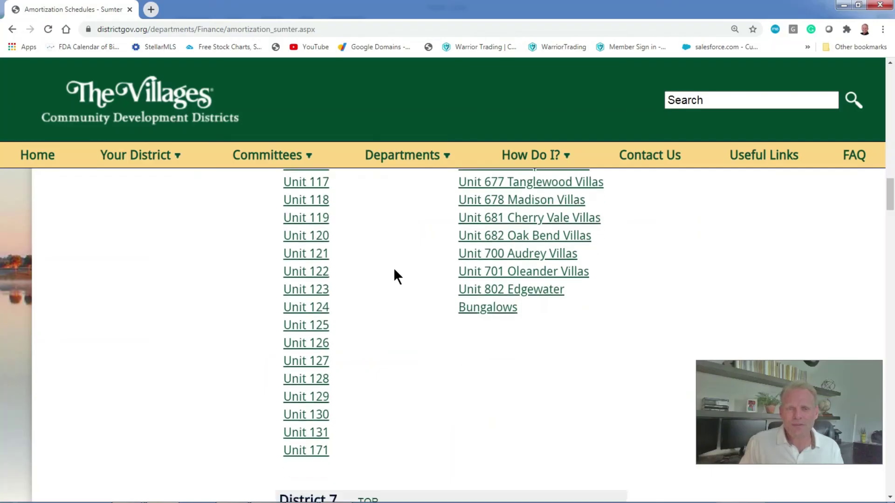
click(307, 268)
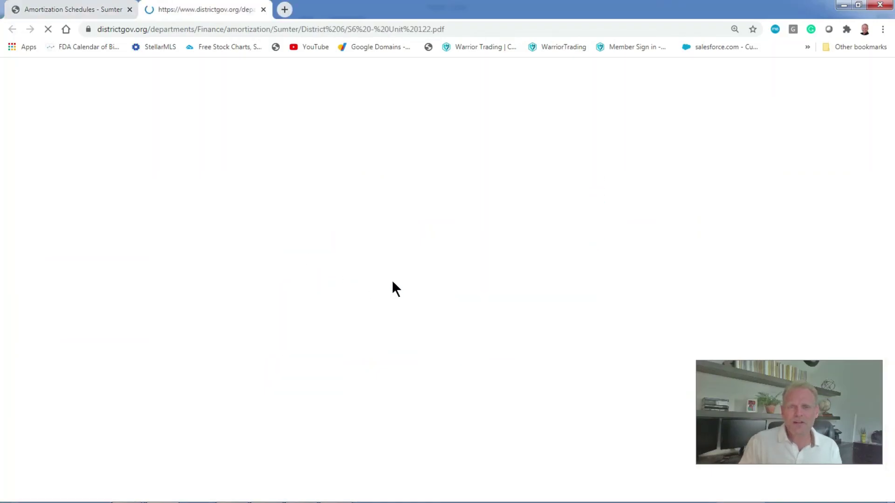
Step: Zoom and scroll the Unit 122 PDF to its 2017–2037 schedule table at 4.25% interest
scroll(591, 222, down, 1)
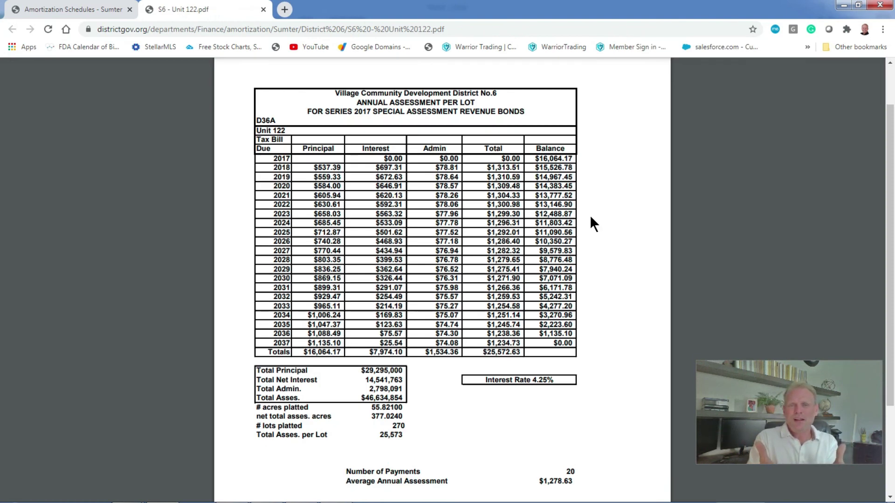
scroll(590, 217, up, 3)
mouse_move(889, 207)
mouse_down()
mouse_move(887, 172)
mouse_move(887, 210)
mouse_up()
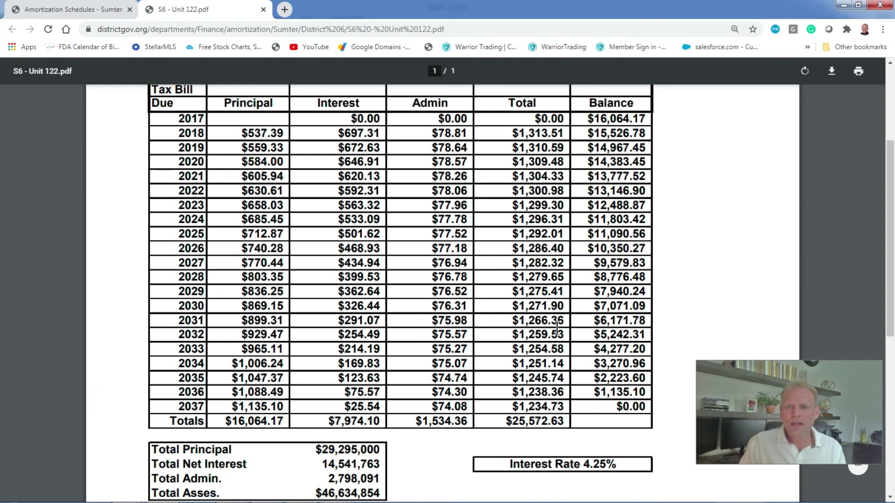
scroll(608, 380, down, 1)
scroll(606, 384, down, 3)
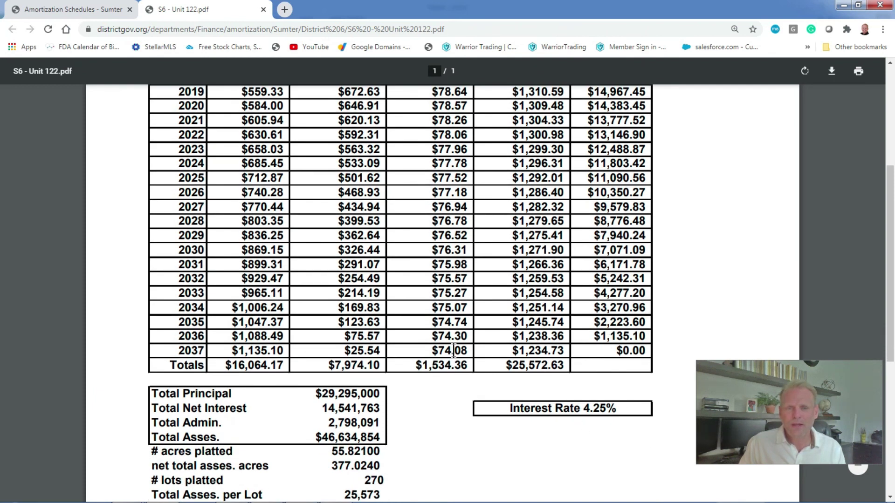
scroll(454, 345, up, 3)
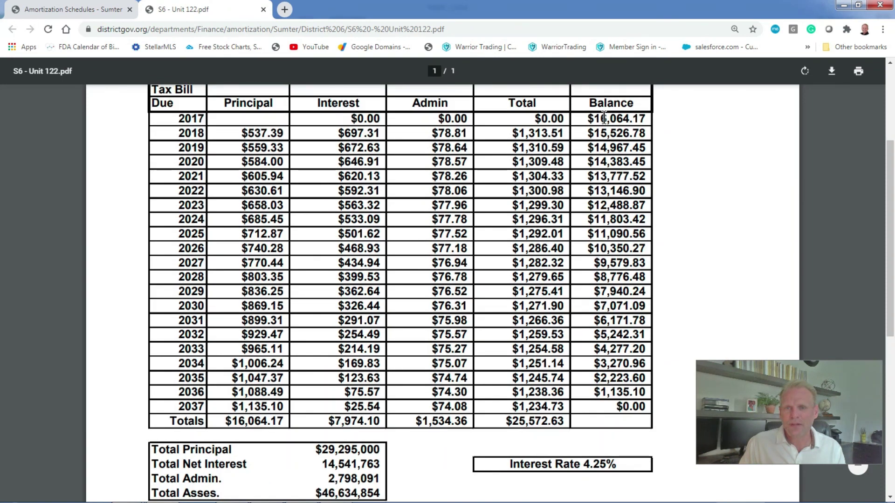